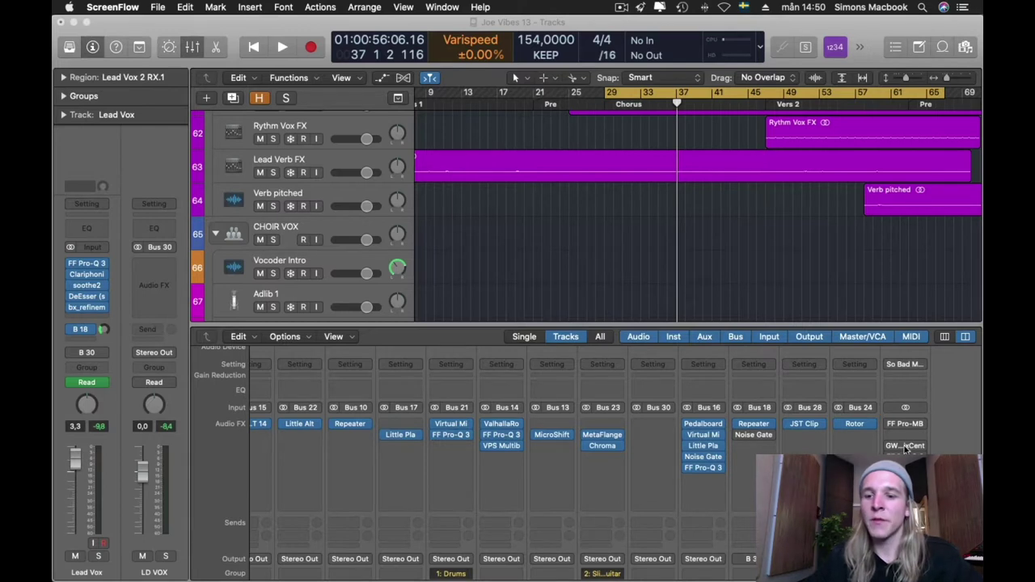
Open GW MixCentric on the master and play the chorus through it.
left_click(905, 445)
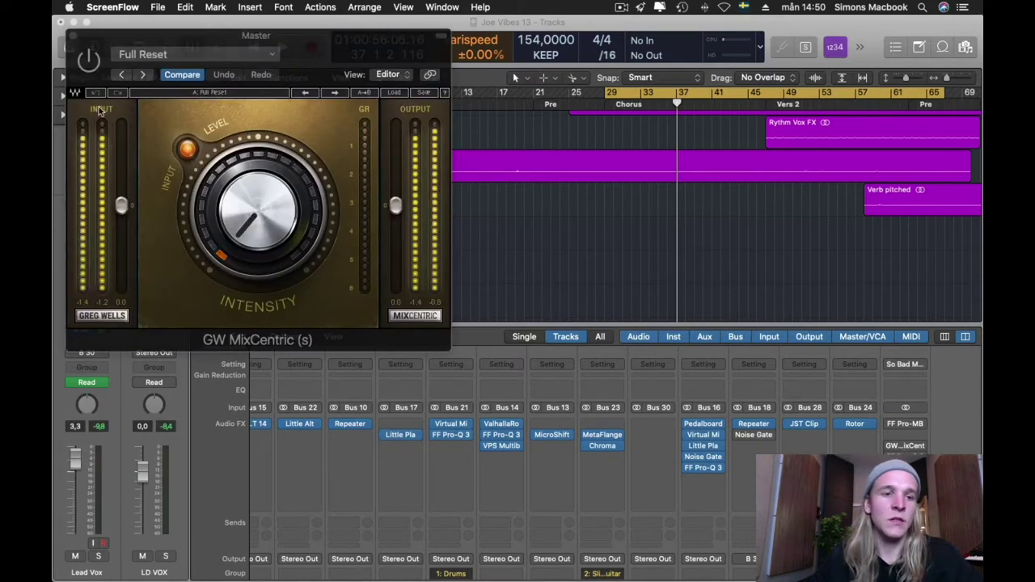
left_click_drag(139, 40, 306, 50)
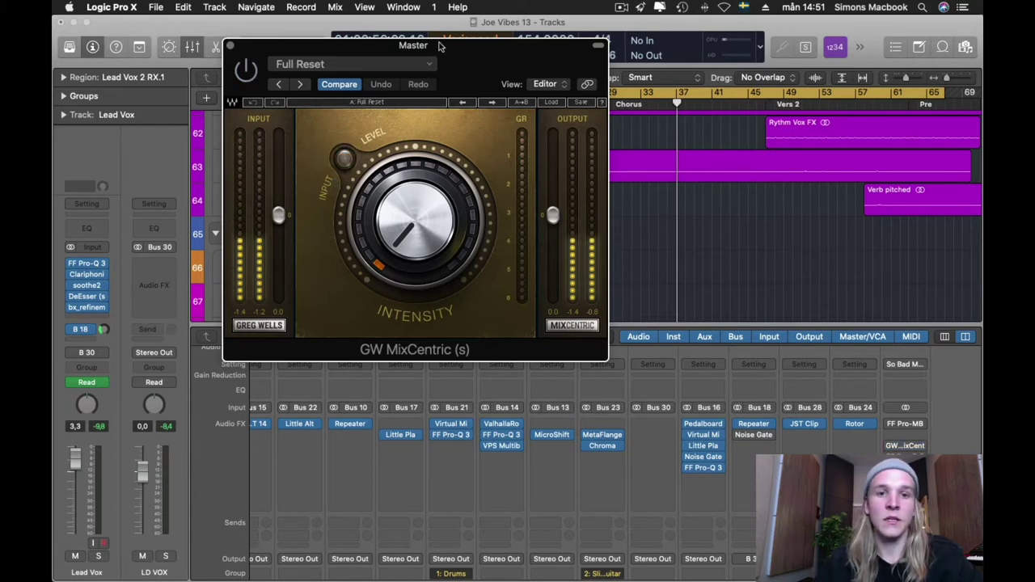
left_click(597, 99)
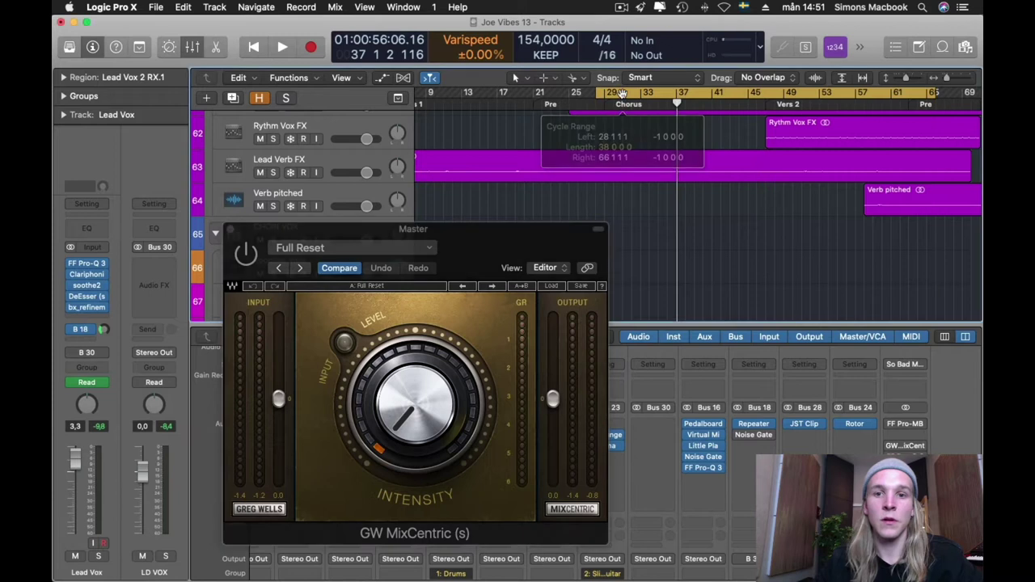
key("space")
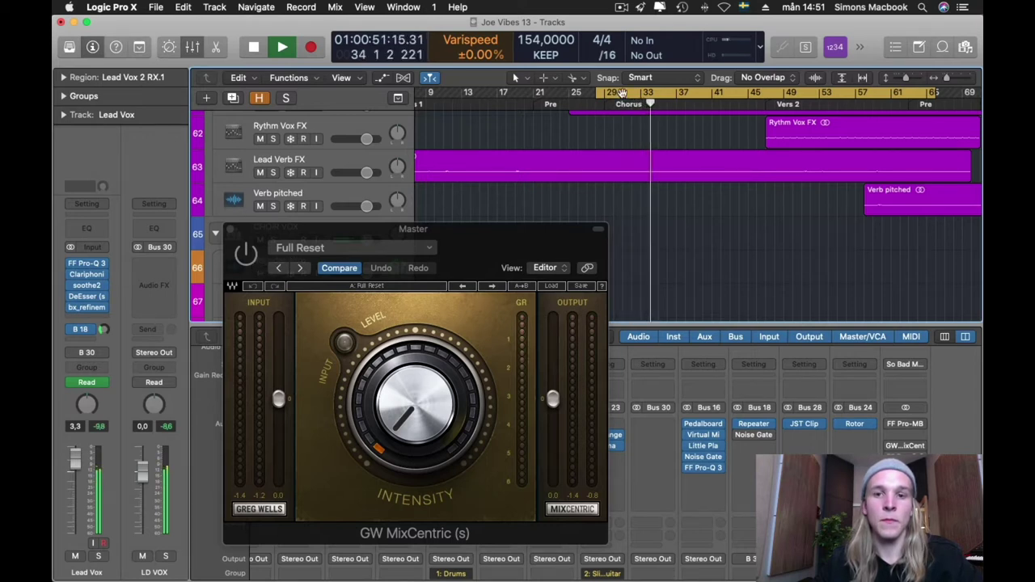
key("space")
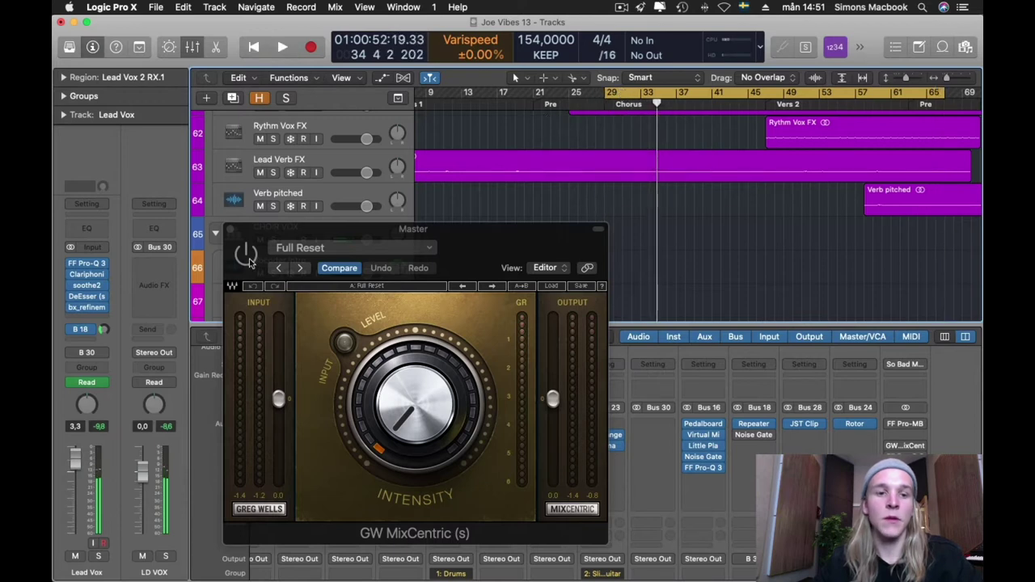
left_click(249, 261)
key("space")
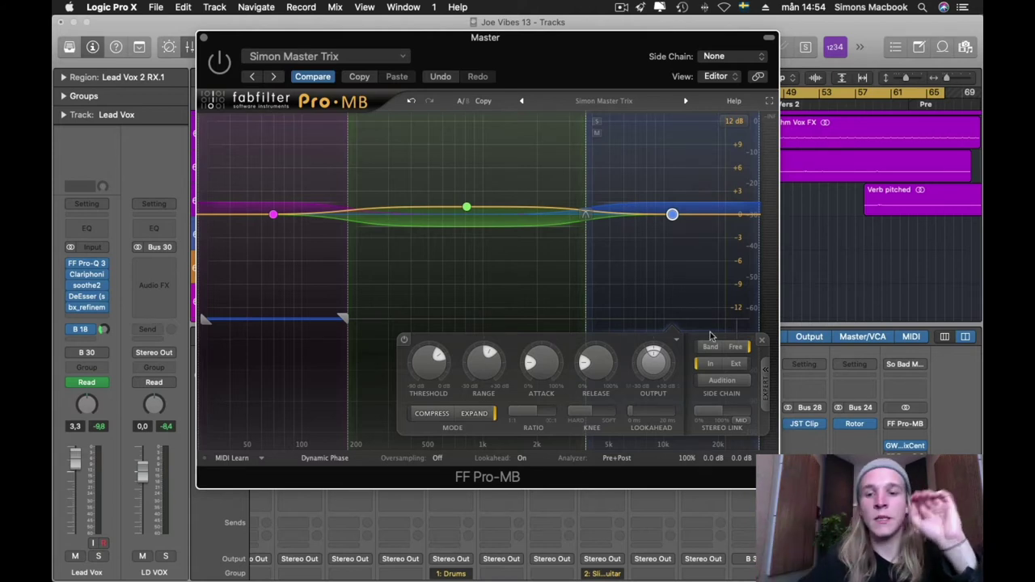
Set Pro-MB's side chain to a free range topping at 471 Hz and select the low band.
left_click(767, 392)
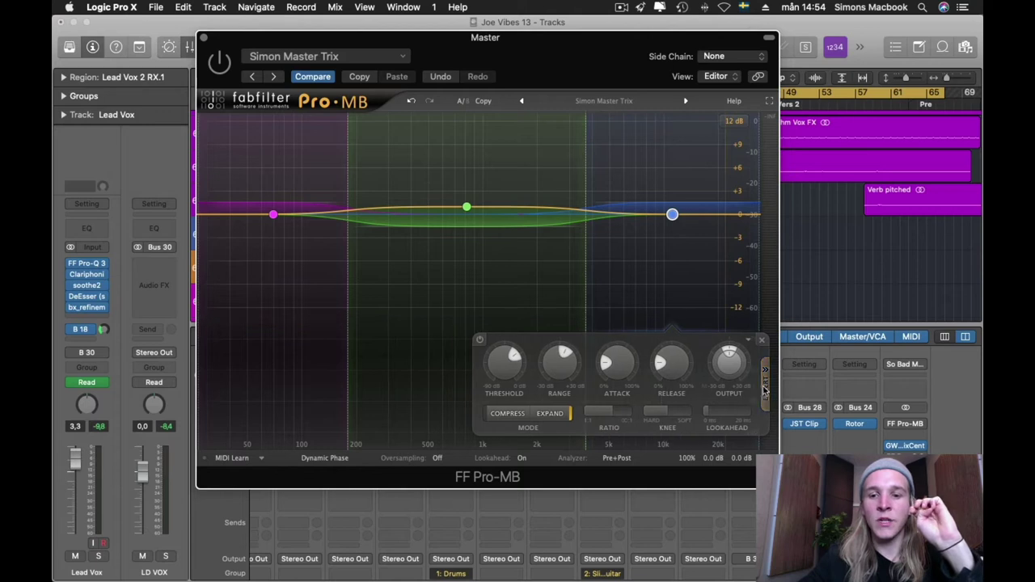
left_click(767, 392)
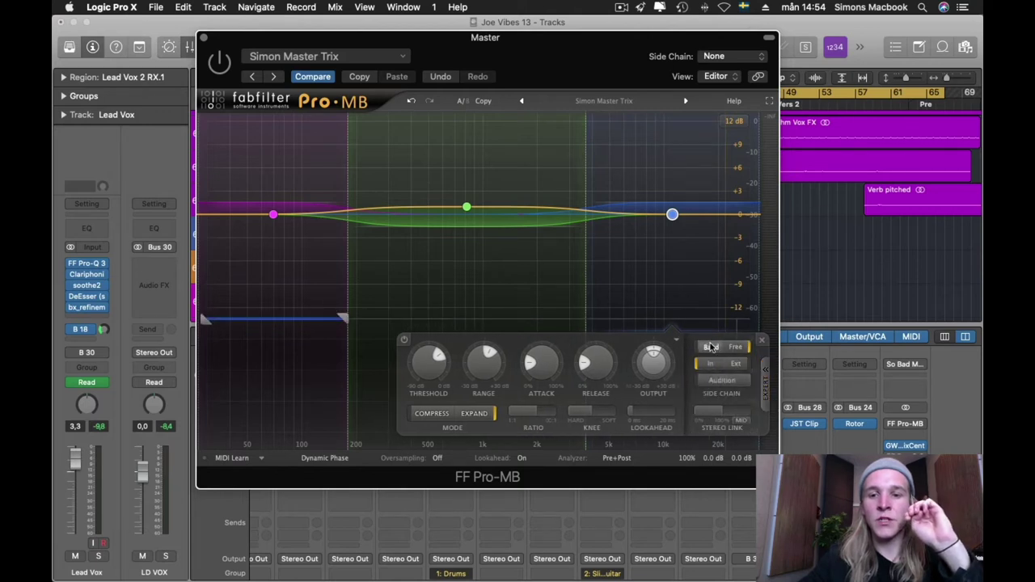
left_click(711, 347)
left_click(736, 347)
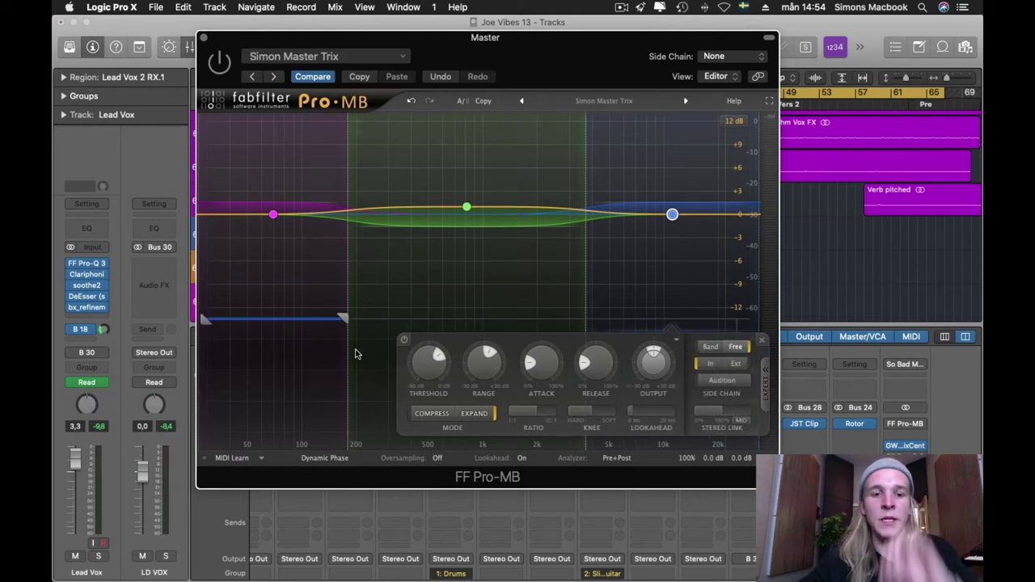
mouse_move(344, 318)
left_mouse_down()
mouse_move(402, 318)
mouse_move(335, 320)
mouse_move(347, 322)
left_mouse_up()
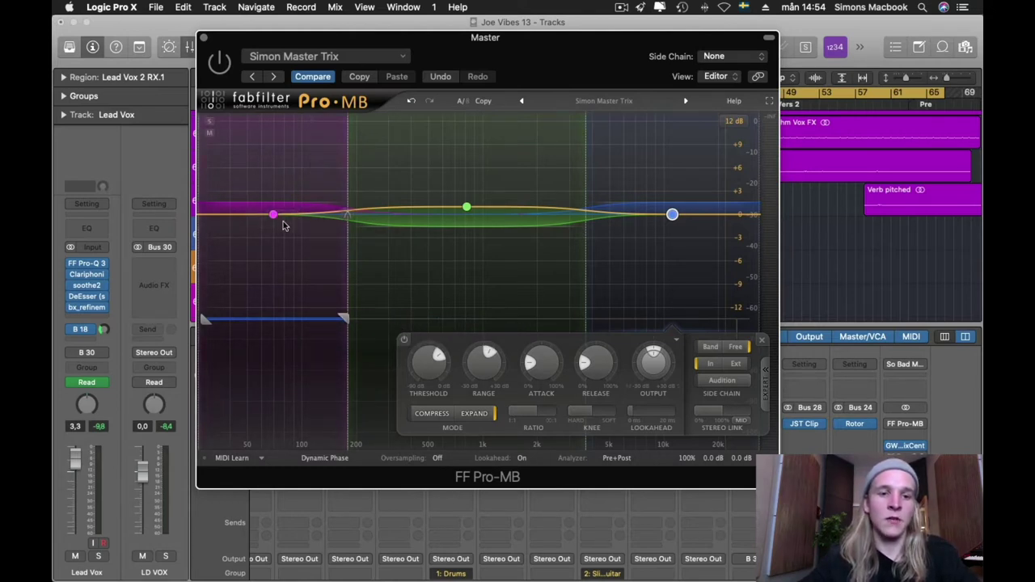
left_click(291, 188)
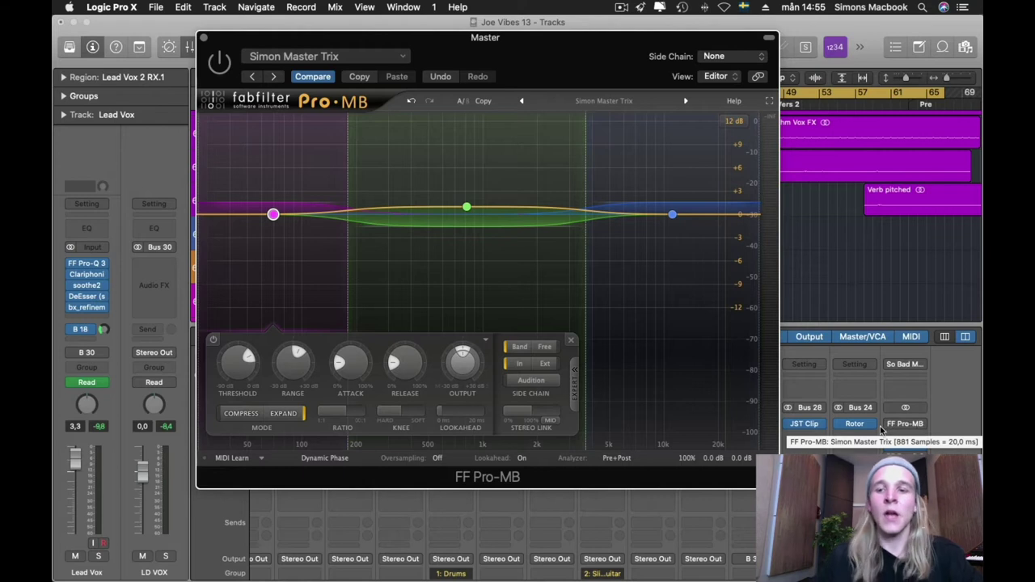
mouse_move(891, 426)
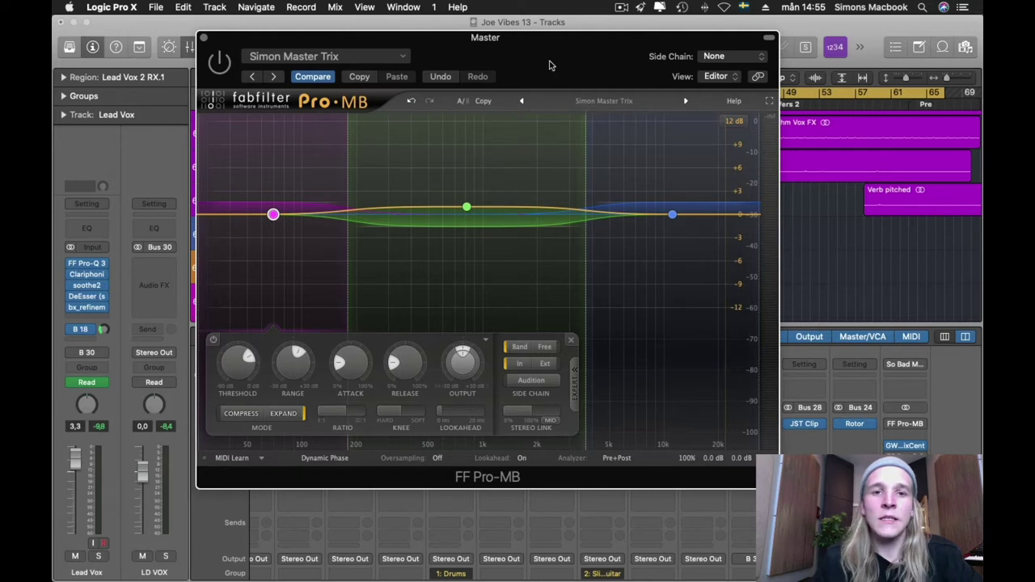
Play the mix while bypassing Pro-MB and re-enabling it to compare.
left_click_drag(550, 63, 563, 182)
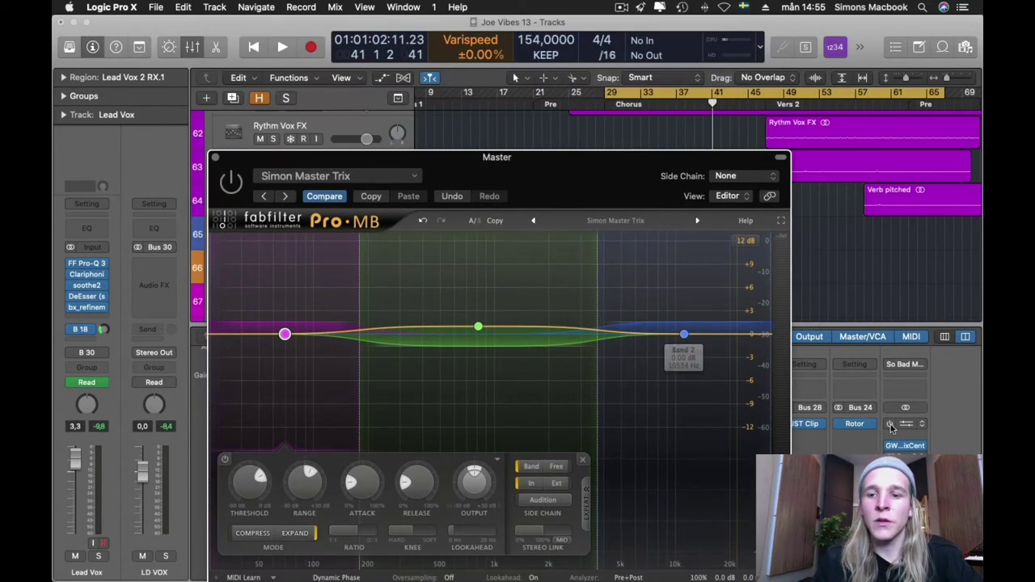
key("space")
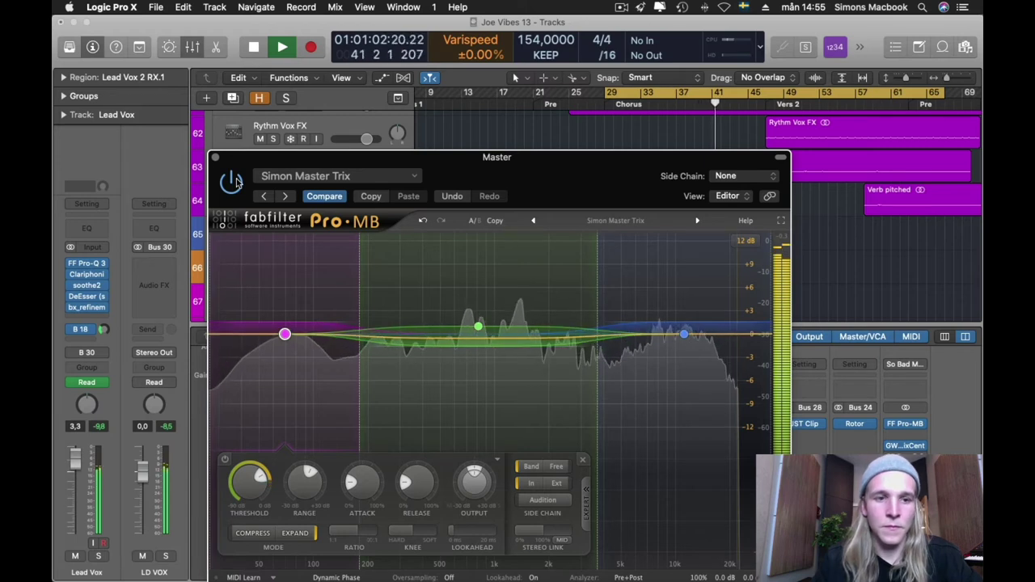
left_click(232, 181)
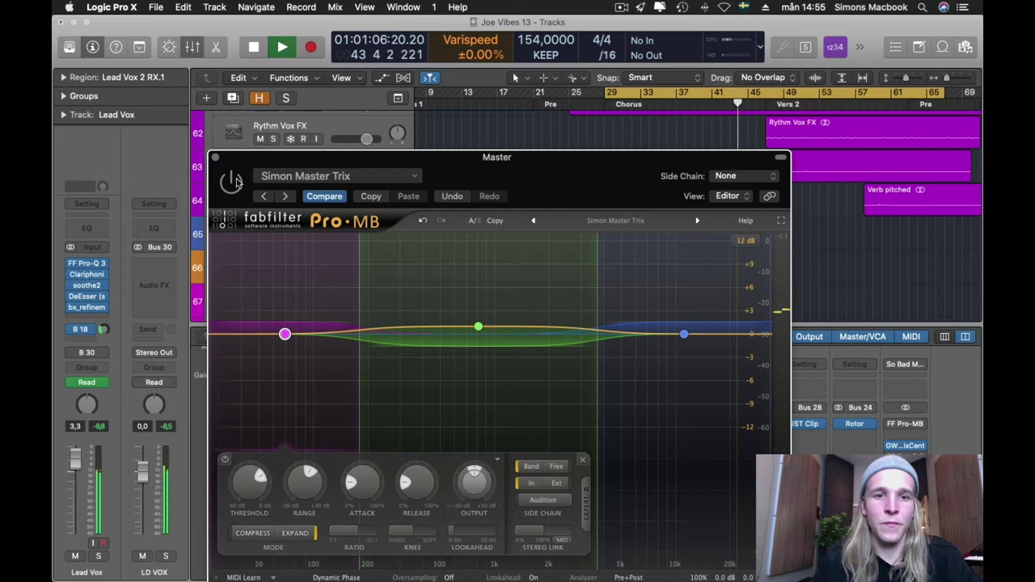
left_click(232, 182)
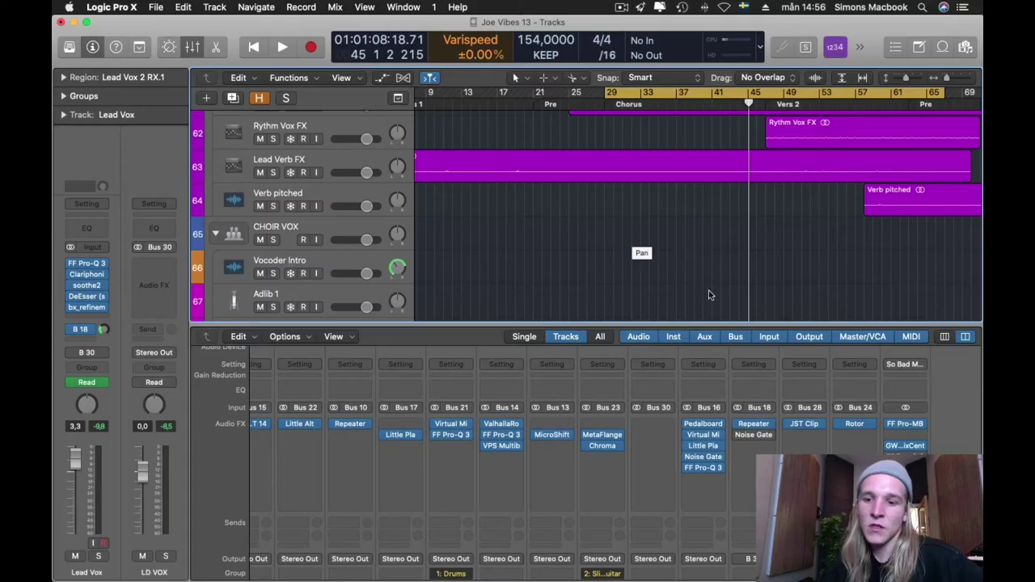
Hide the mixer, zoom out to show all vocal tracks, and play through Clariphonic on Lead Vox.
key("x")
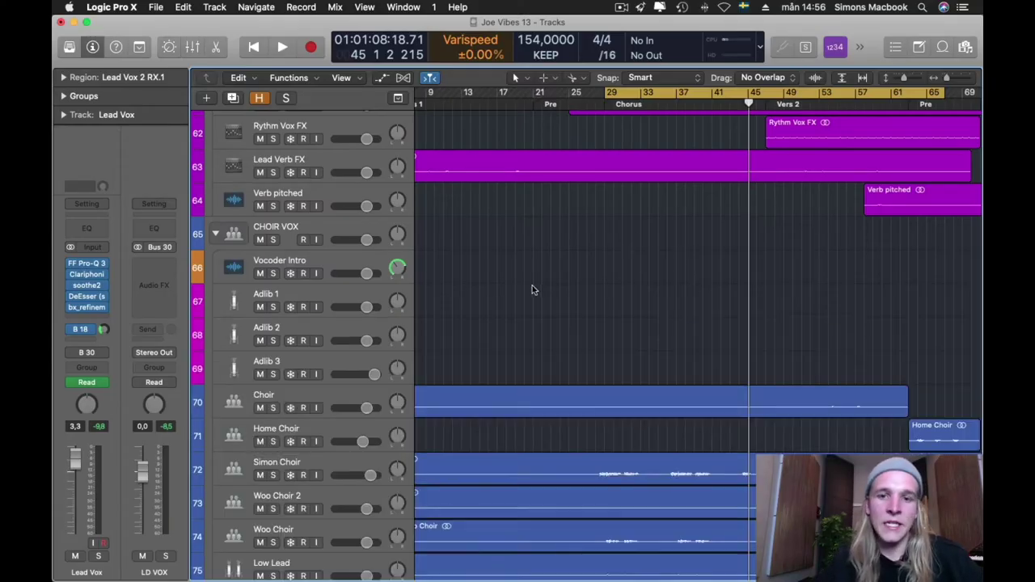
key("super+Up")
key("super+Up")
key("super+Left")
key("x")
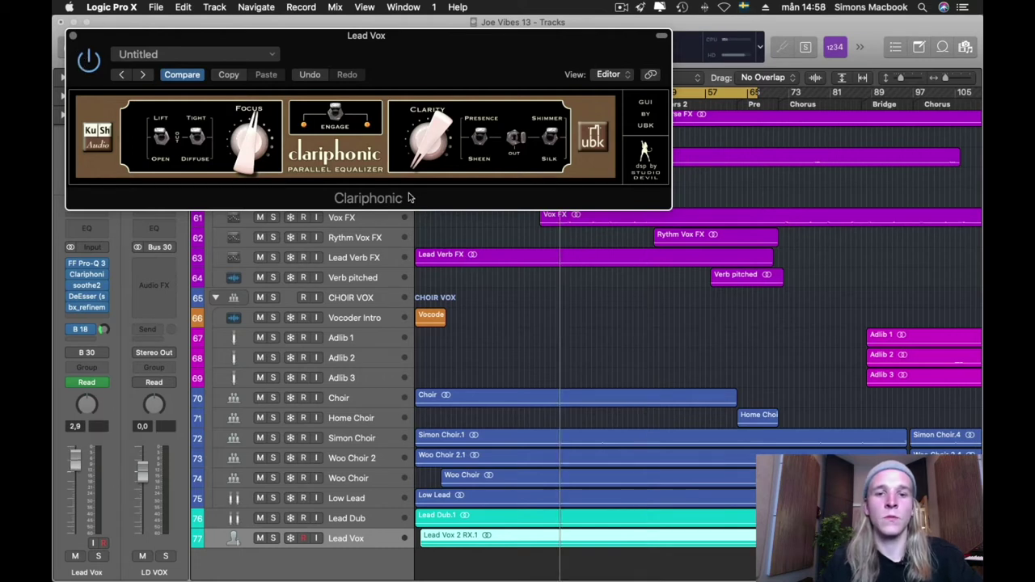
key("space")
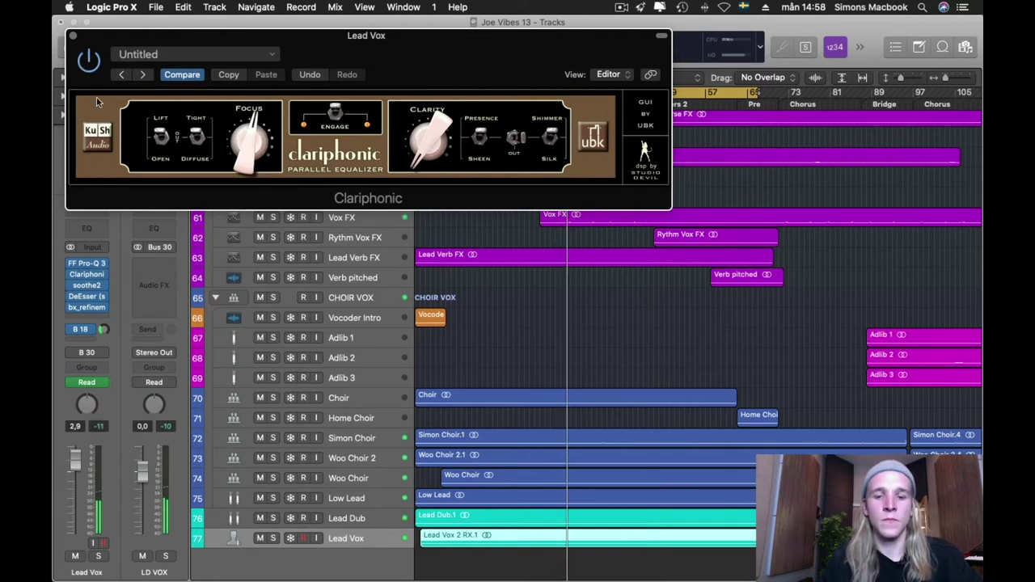
Zoom to the Lead Vox region, shift the cycle three bars later and solo Lead Vox.
key("z")
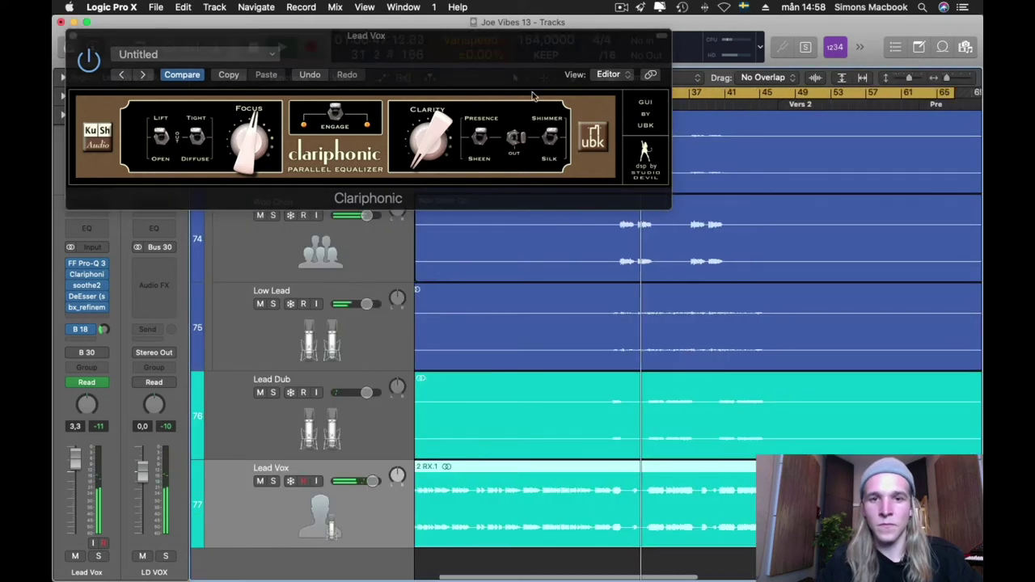
left_click_drag(494, 62, 373, 62)
left_click_drag(668, 97, 699, 97)
key("v")
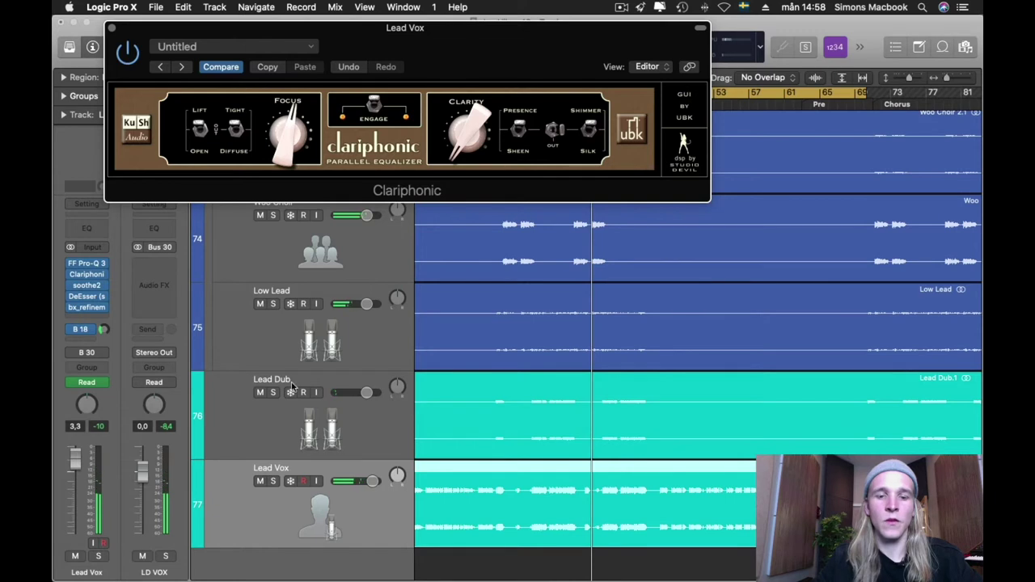
key("ctrl+s")
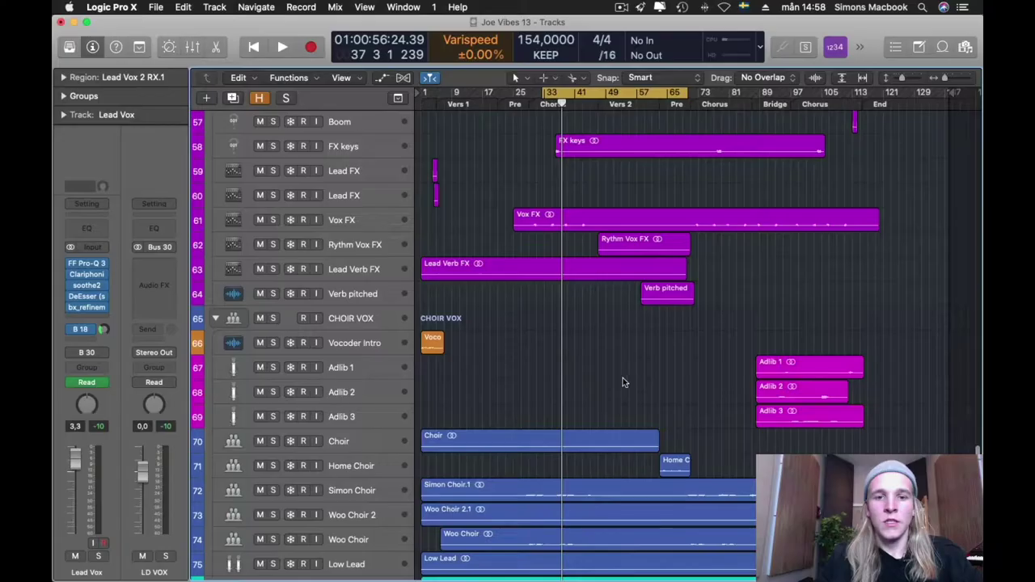
Show the mixer, scroll across to the Audio 21 strip and open its OTT plugin.
key("super+Up")
key("x")
scroll(397, 401, "left", 2)
scroll(398, 401, "left", 5)
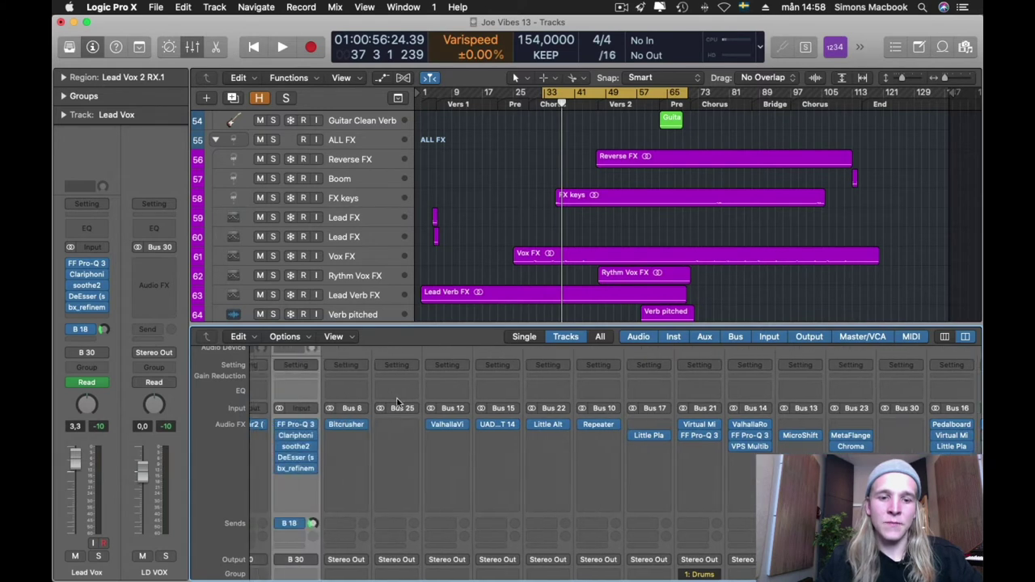
scroll(397, 404, "left", 8)
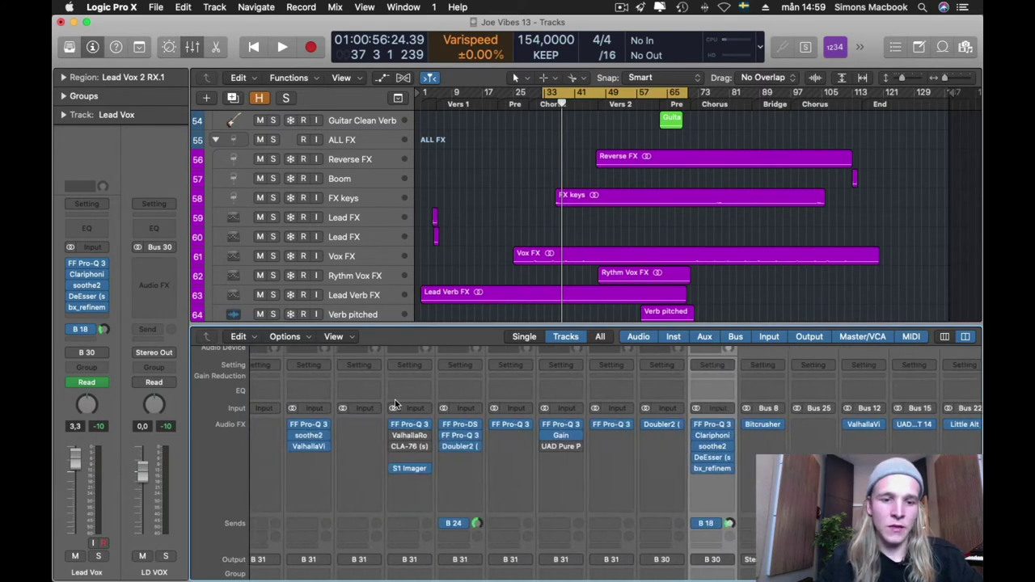
scroll(396, 405, "left", 8)
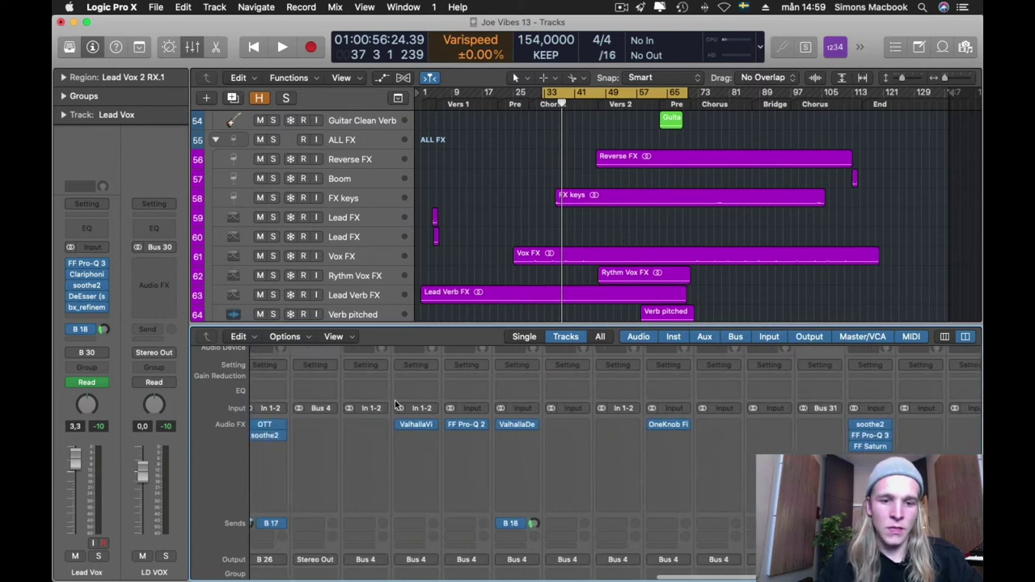
scroll(405, 409, "left", 5)
left_click(283, 446)
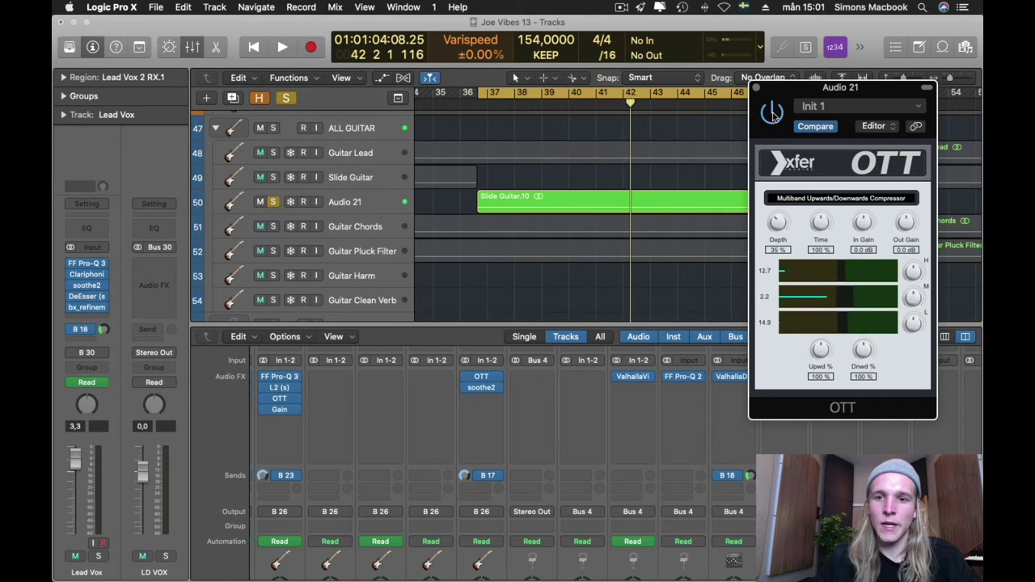
Play from bar 36 and lower the OTT Depth on Audio 21.
key("space")
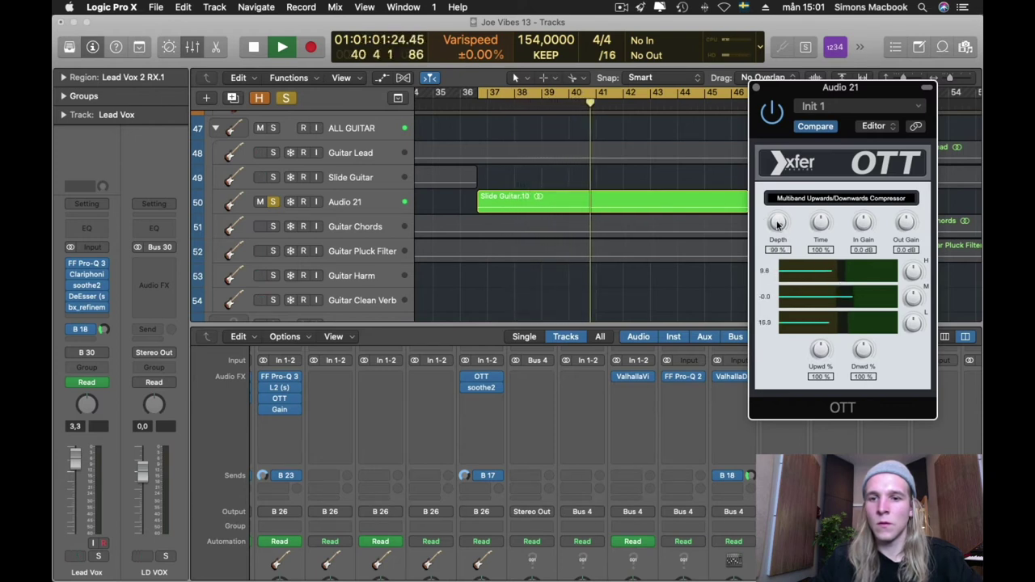
left_click_drag(773, 242, 771, 267)
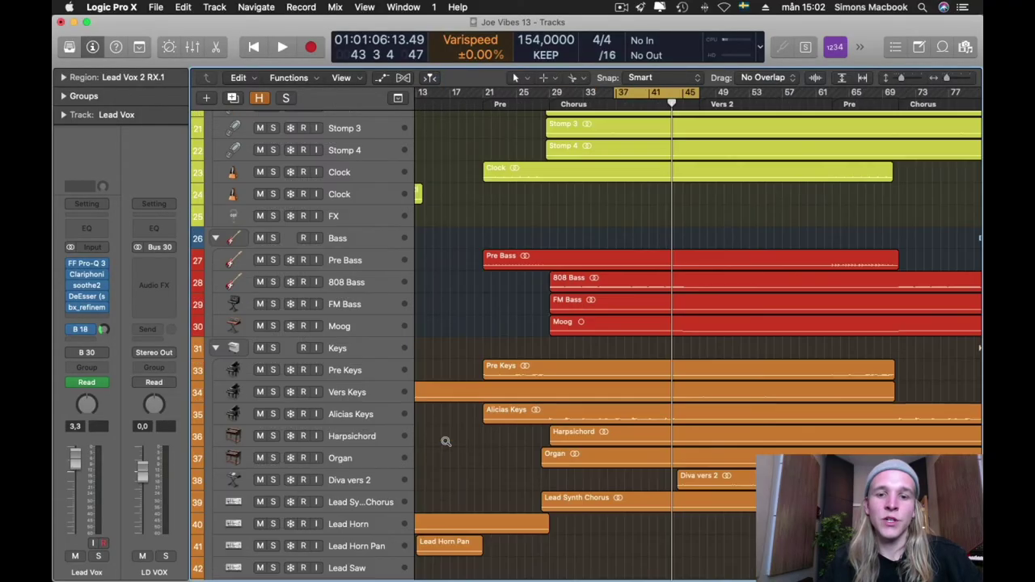
Select the Bass folder, zoom out to the whole arrangement and scroll back up to the drums.
left_click(355, 236)
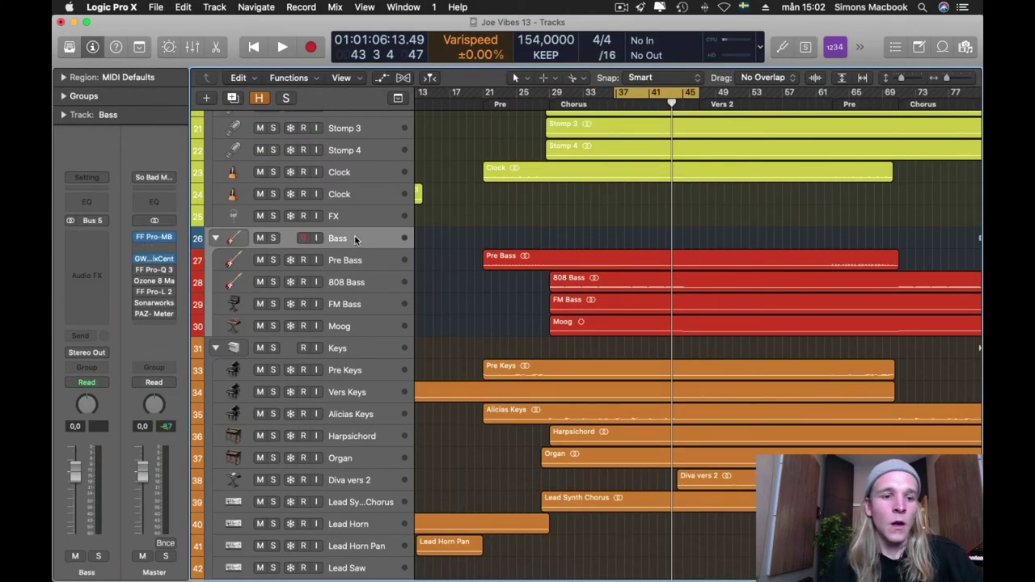
scroll(350, 251, "down", 3)
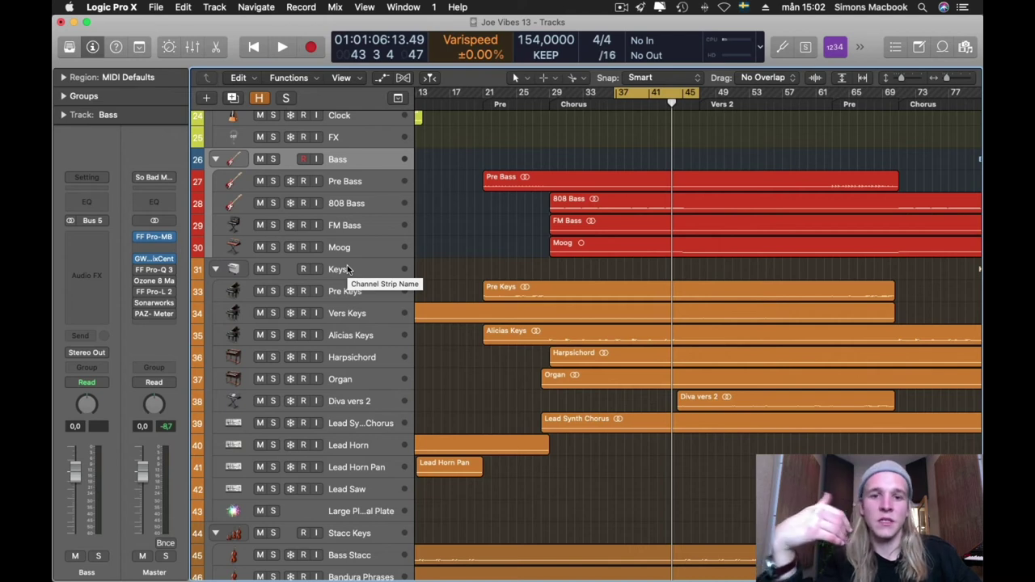
key("z")
scroll(384, 197, "up", 8)
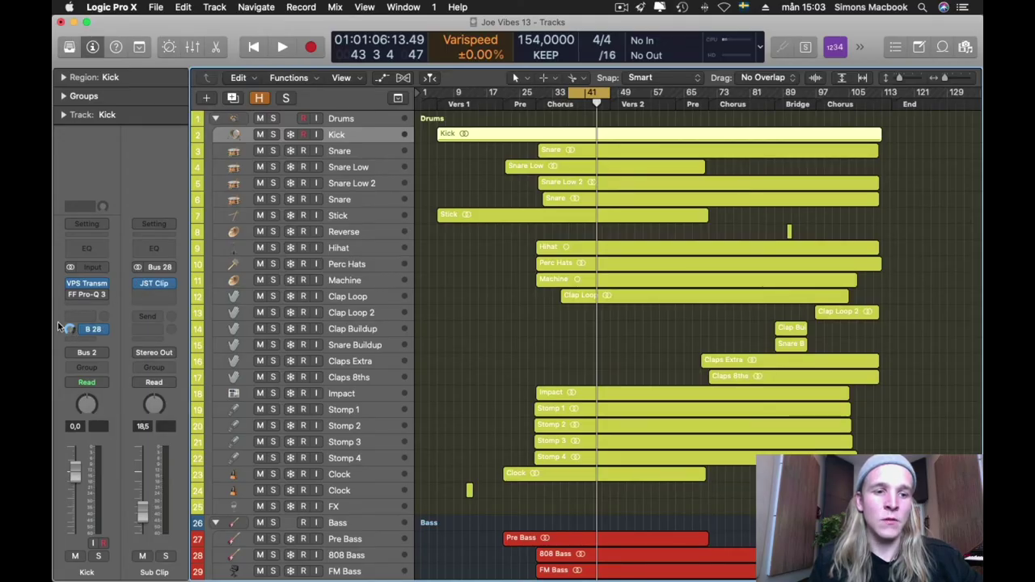
Check the Kick's sends, then inspect the Pre Bass and 808 Bass routing to Sub Clip.
left_click(100, 331)
key("Escape")
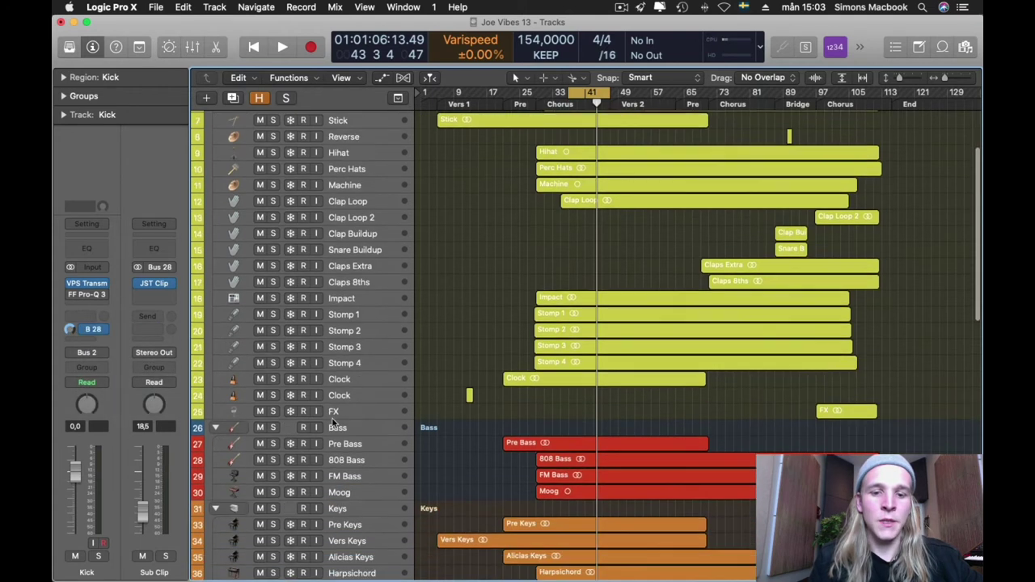
scroll(331, 419, "down", 5)
left_click(383, 423)
left_click(366, 441)
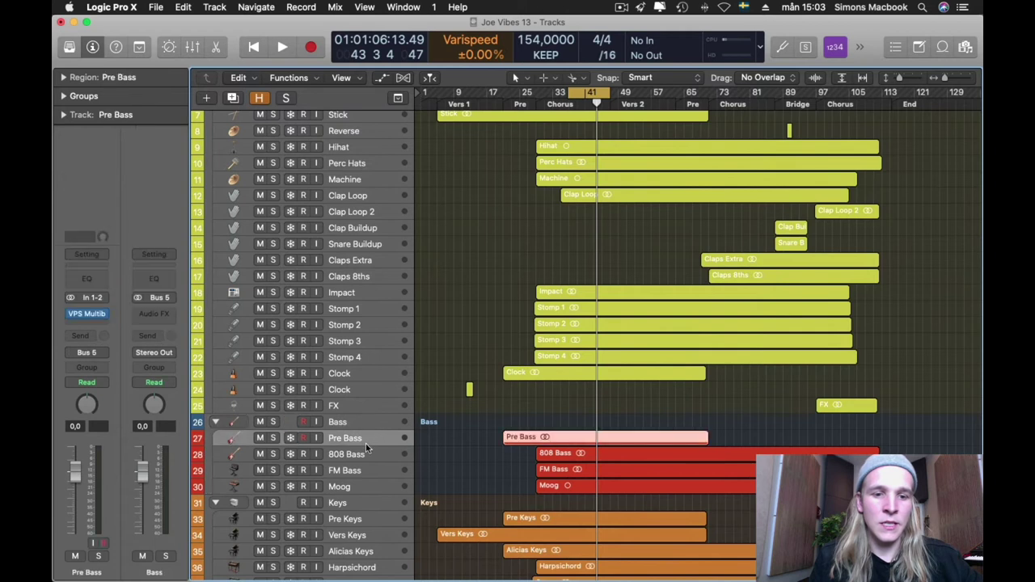
left_click(364, 453)
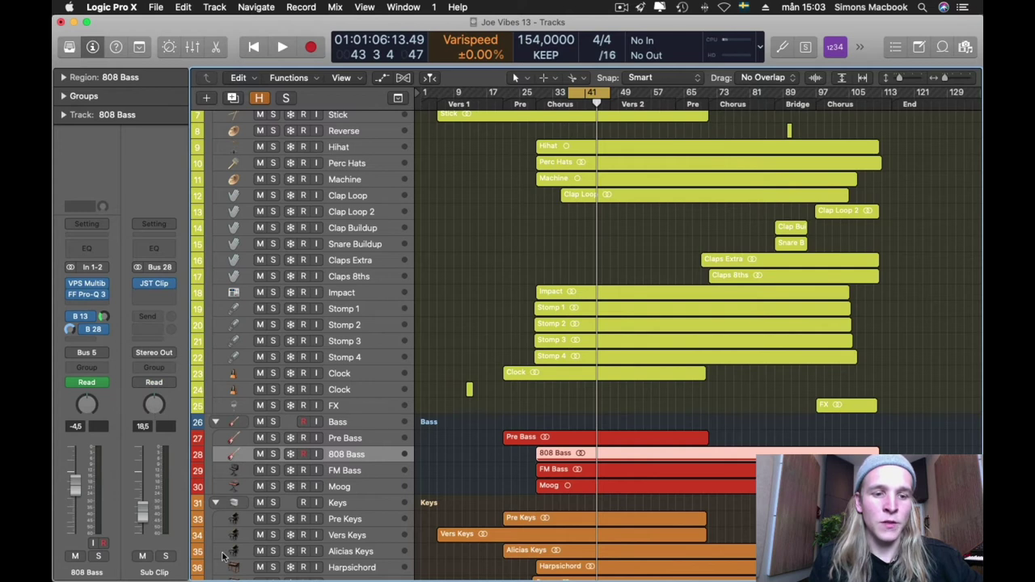
scroll(420, 321, "up", 5)
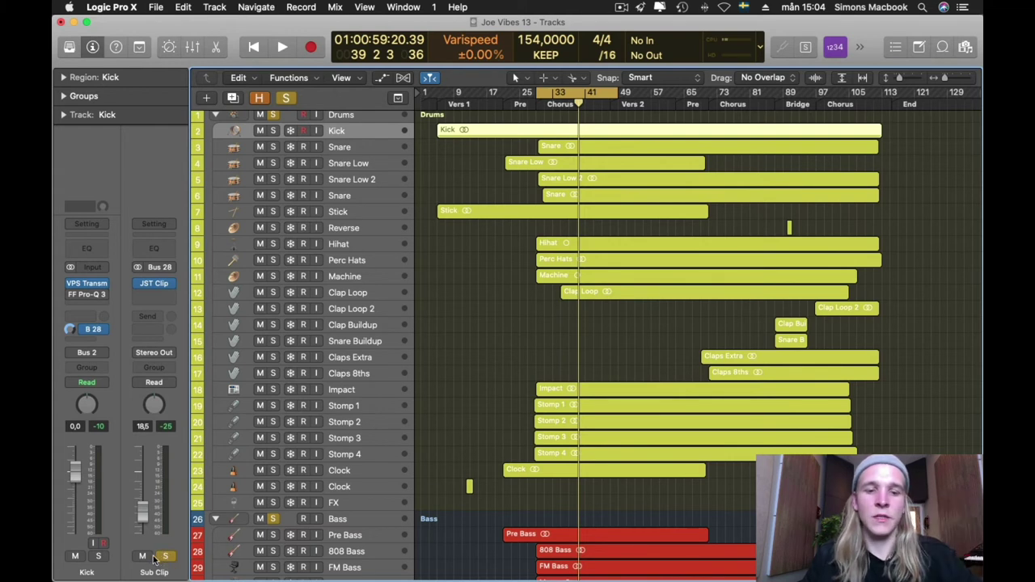
Play from the chorus and turn down JST Clip's main knob on the Sub Clip bus.
key("space")
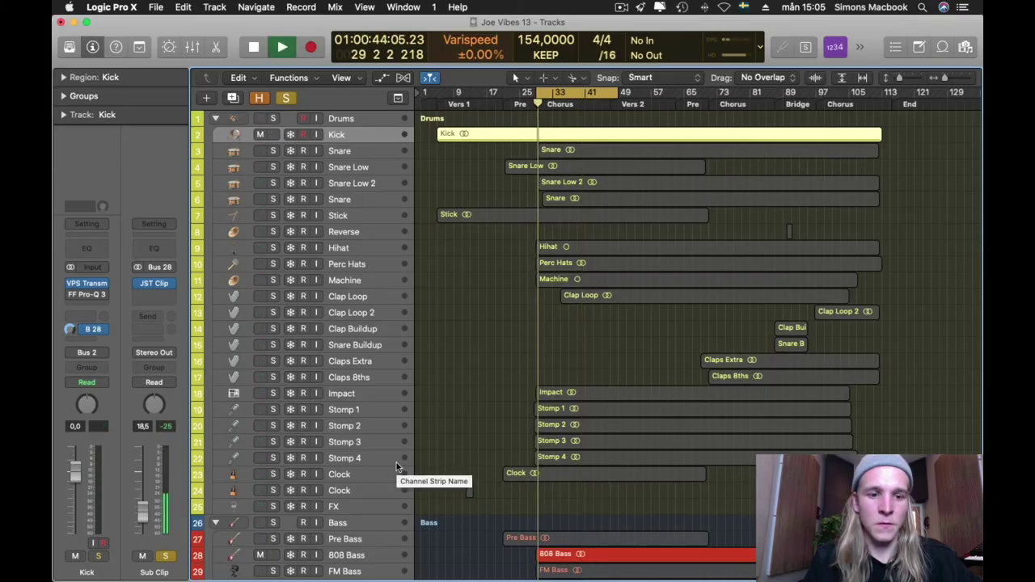
left_click(154, 283)
left_click_drag(461, 217, 439, 224)
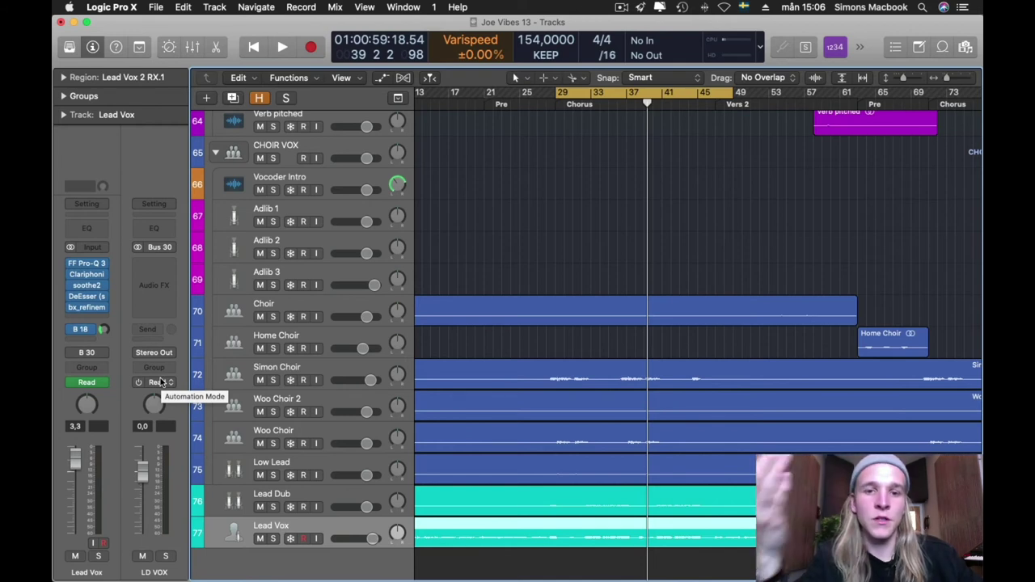
Add a Bus 20 send on the Lead Vox channel.
left_click(85, 330)
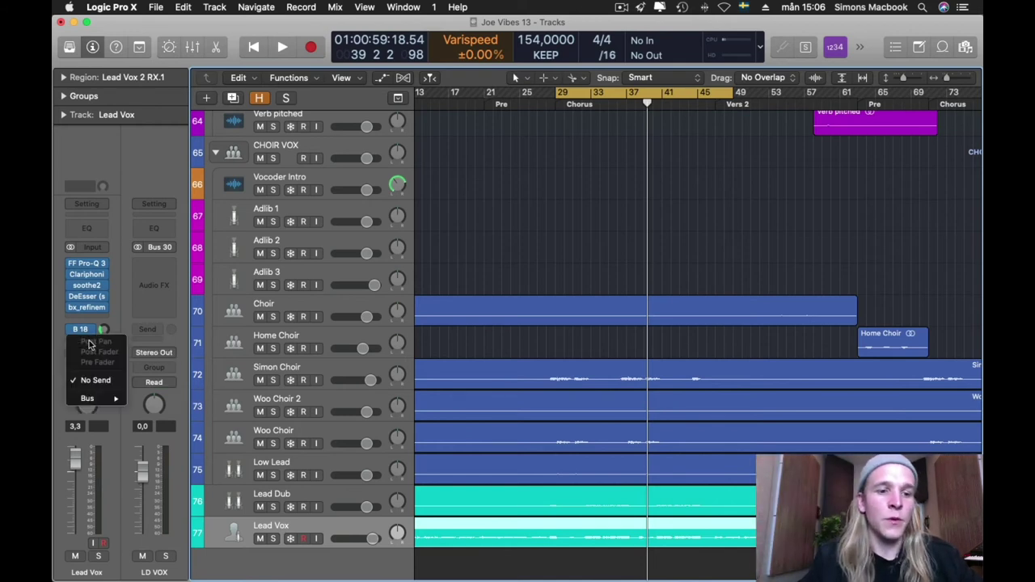
mouse_move(107, 399)
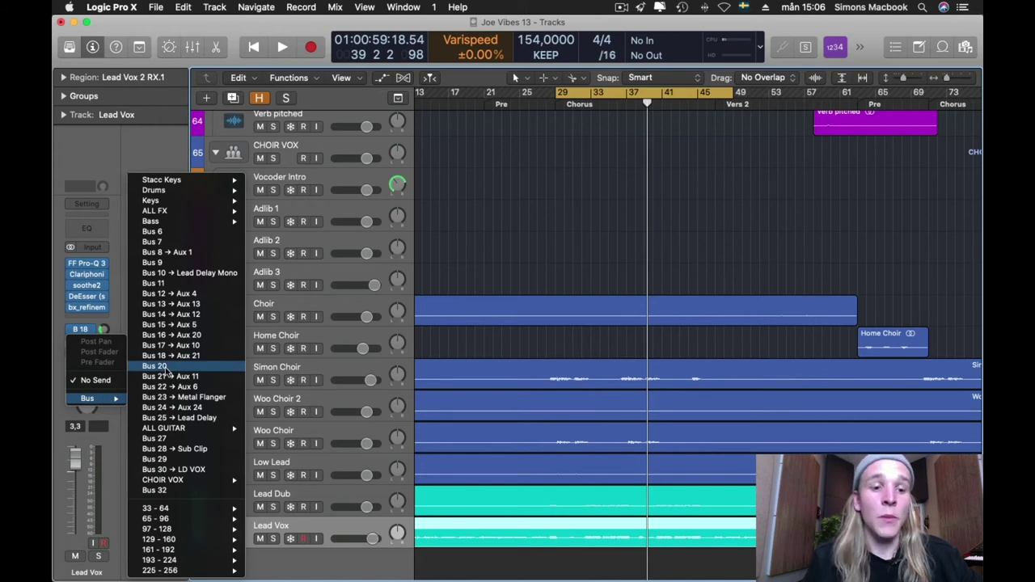
left_click(166, 368)
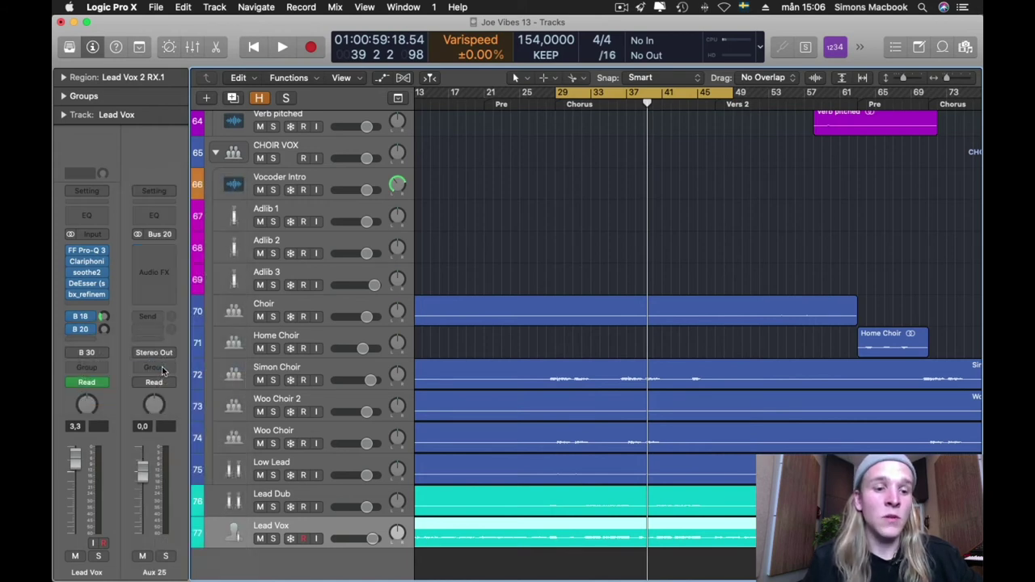
Insert a stereo Soundtoys Decapitator (Distortion) on the Aux 25 return.
left_click(154, 251)
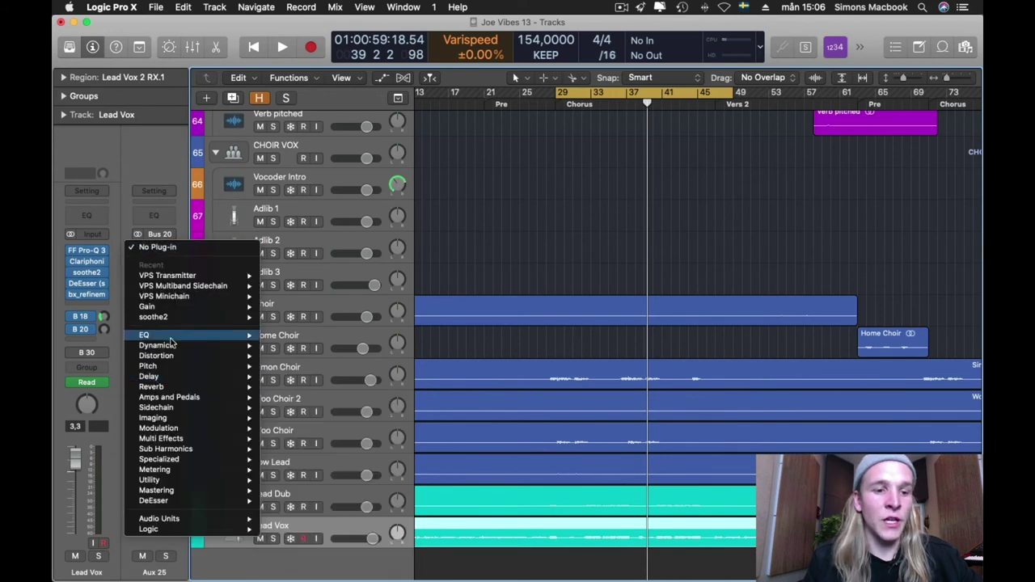
mouse_move(184, 356)
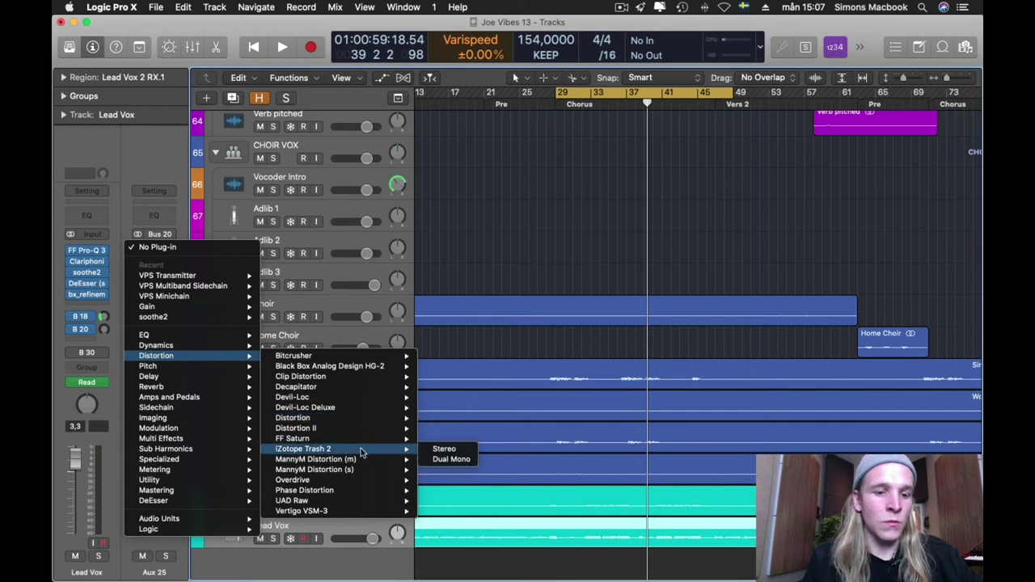
mouse_move(356, 491)
mouse_move(376, 444)
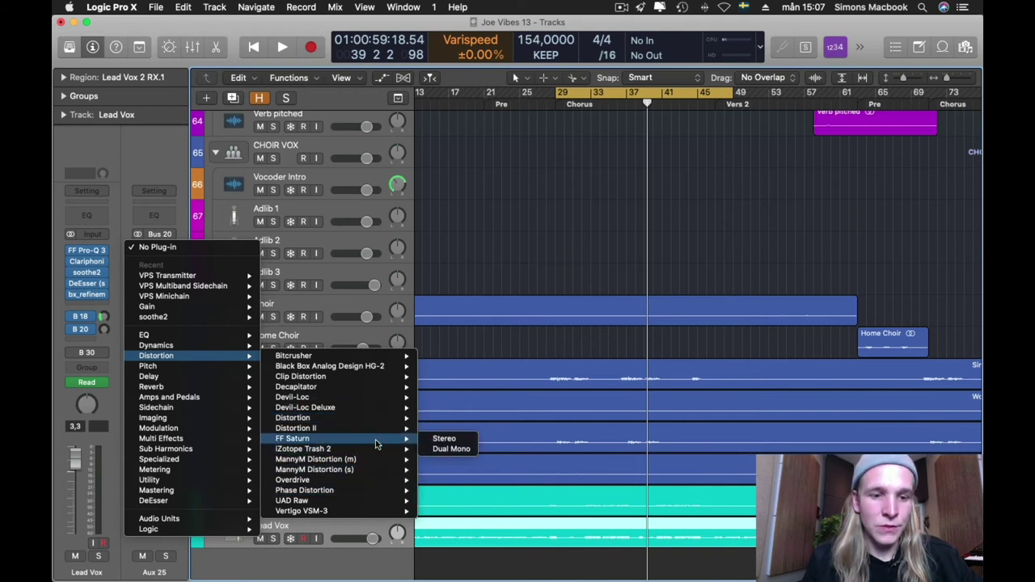
mouse_move(385, 388)
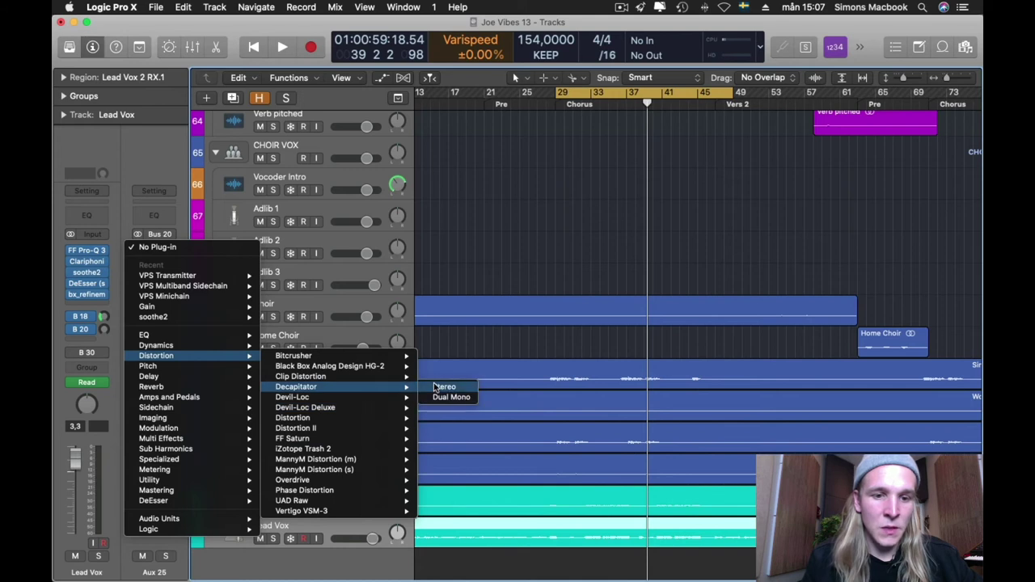
left_click(437, 387)
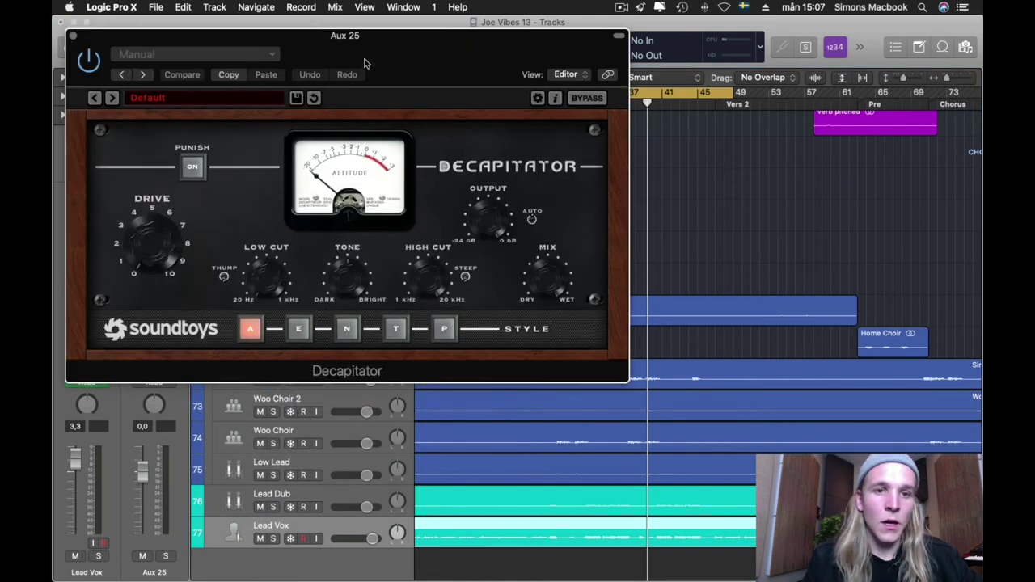
Set Lead Vox's Bus 20 send level to 0 dB.
left_click_drag(364, 63, 506, 63)
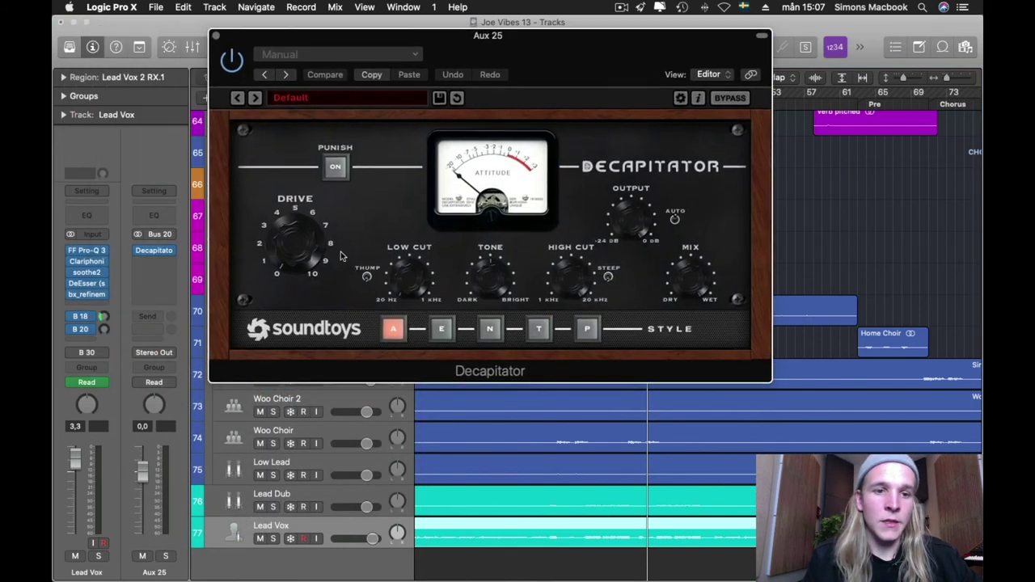
left_click(91, 328)
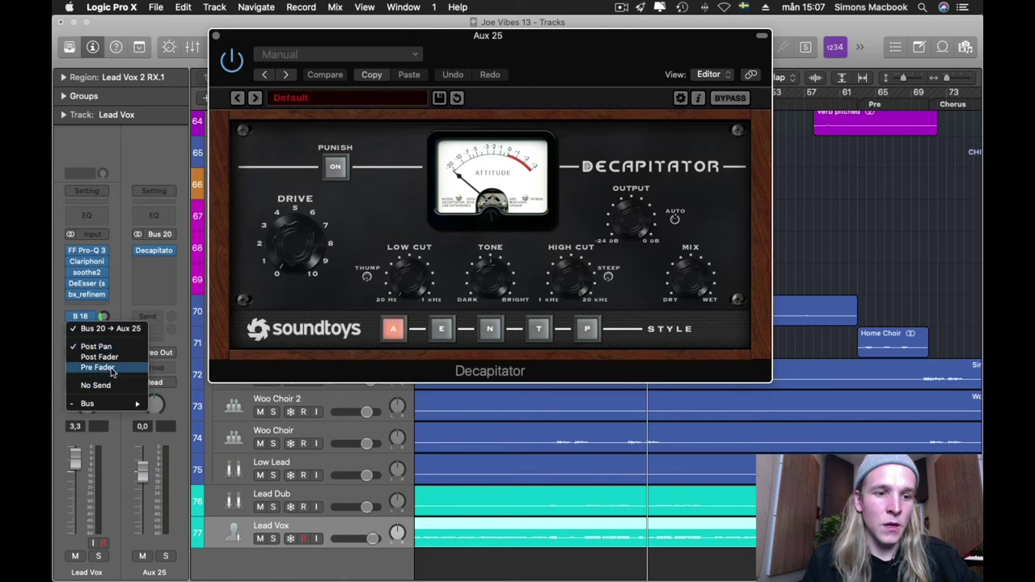
left_click(95, 338)
left_click(69, 330)
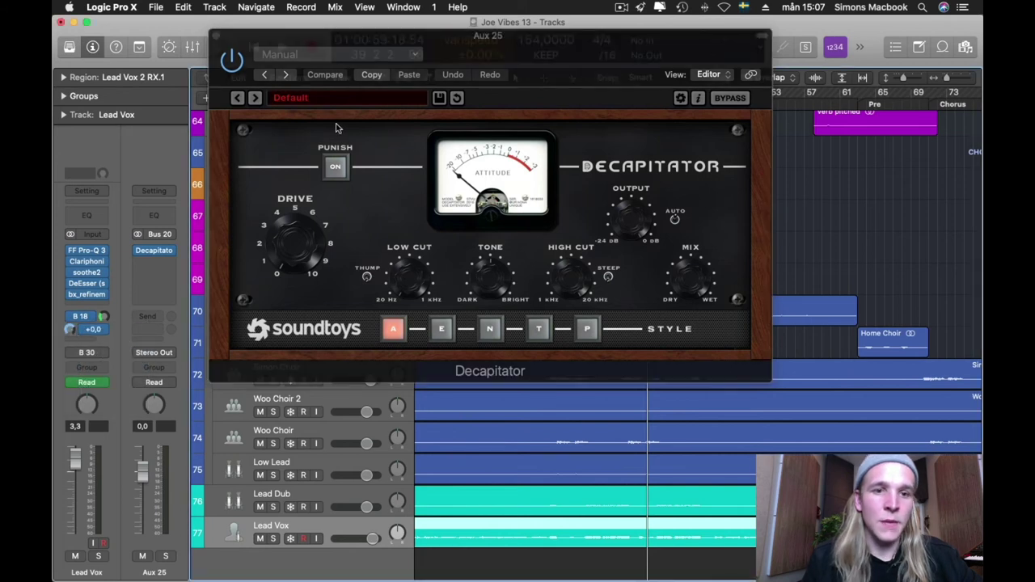
Choose the AngryVox preset from Decapitator's 06 Vocals preset folder.
left_click(339, 95)
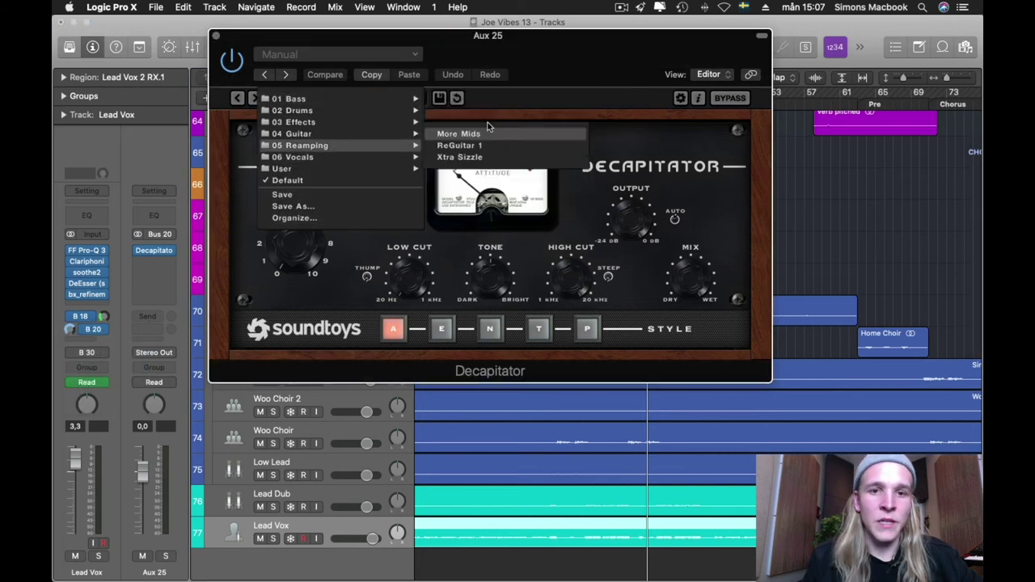
mouse_move(401, 160)
left_click(488, 110)
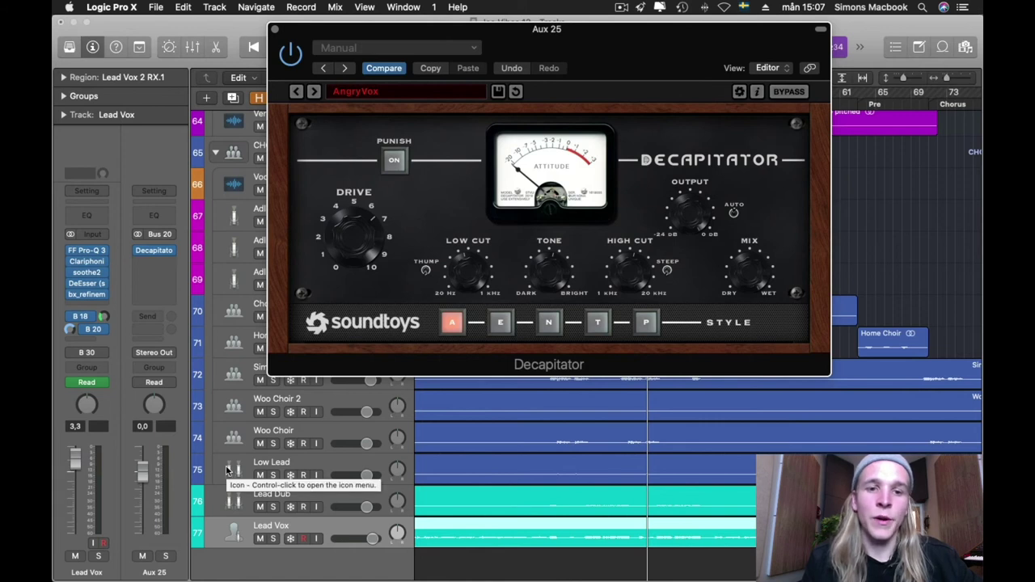
Solo Lead Vox and Aux 25, then raise Aux 25 from silence to about -24 dB during playback.
left_click(98, 557)
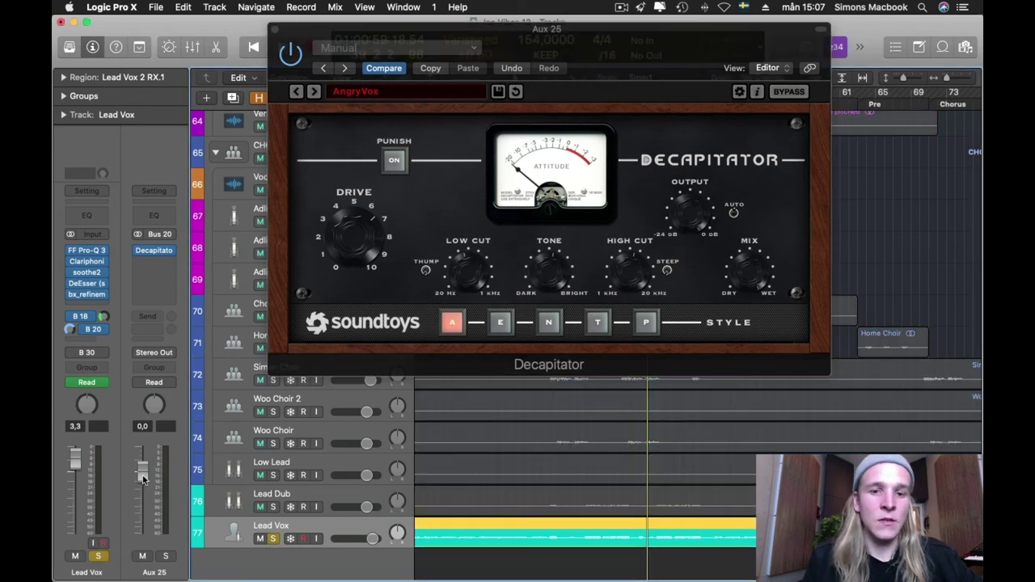
left_click_drag(143, 480, 146, 564)
left_click(165, 557)
key("space")
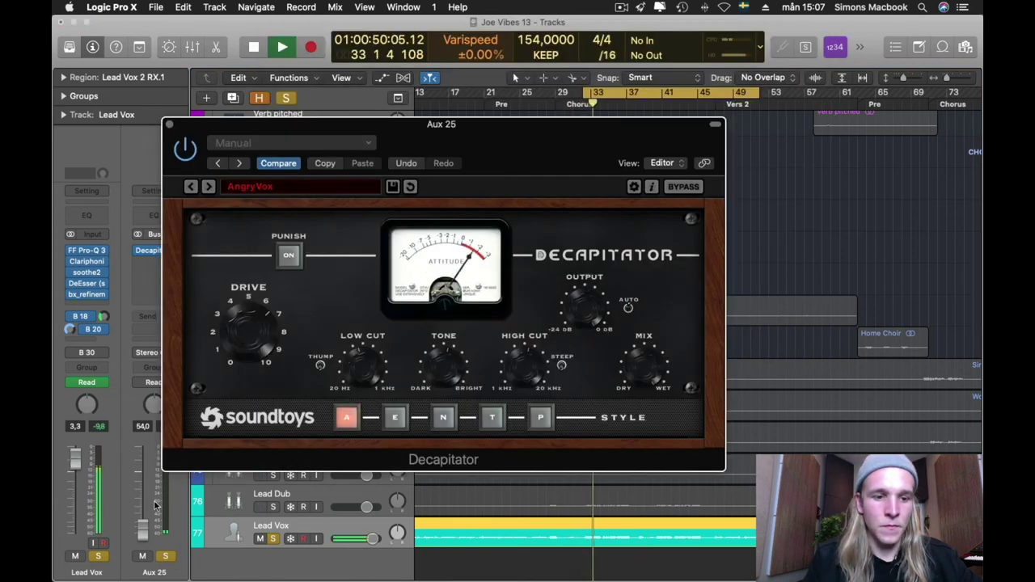
left_click_drag(142, 532, 143, 508)
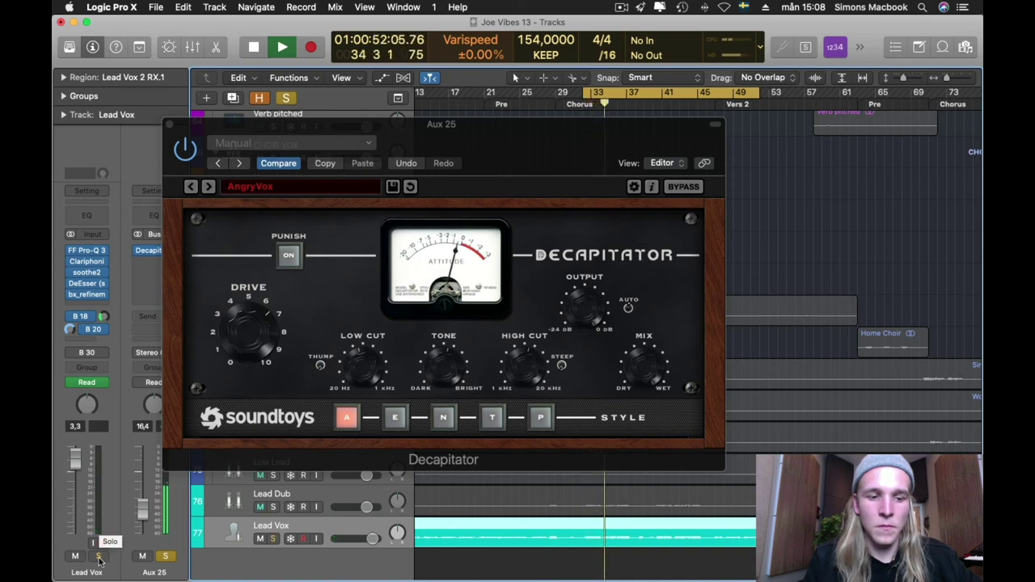
key("space")
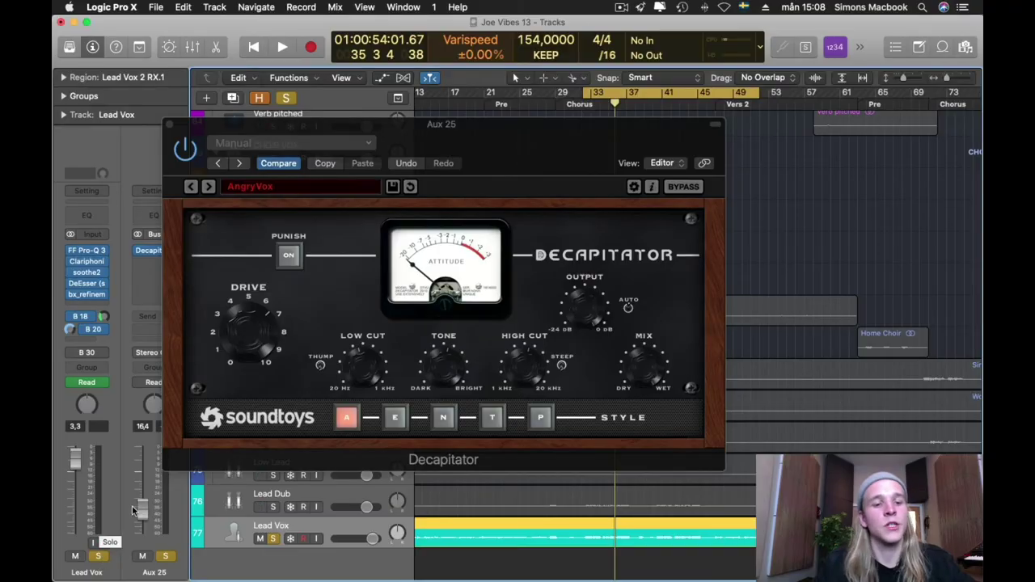
Replay from bar 32 unsoloed, muting and unmuting Aux 25 to compare.
key("space")
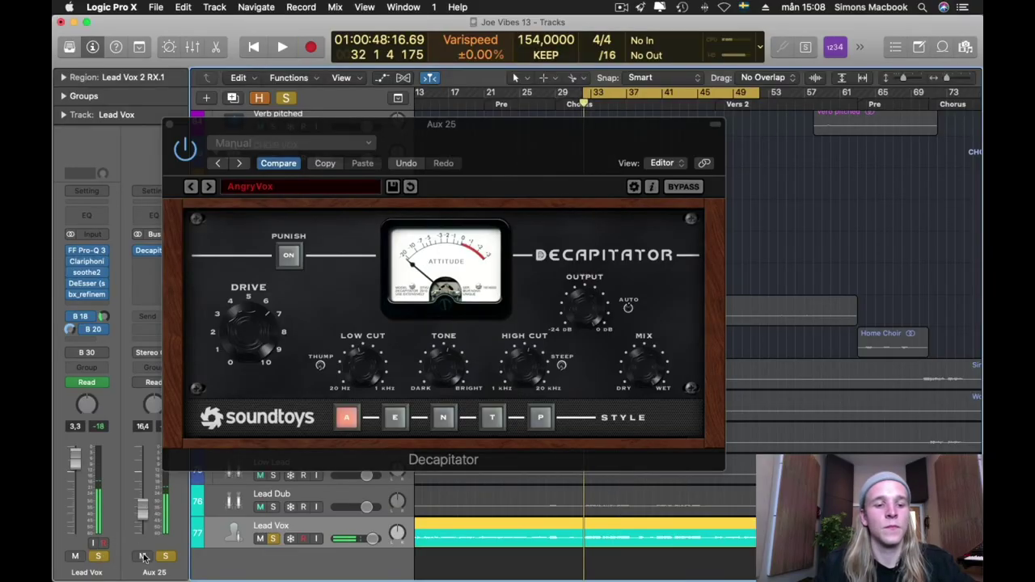
left_click(99, 556)
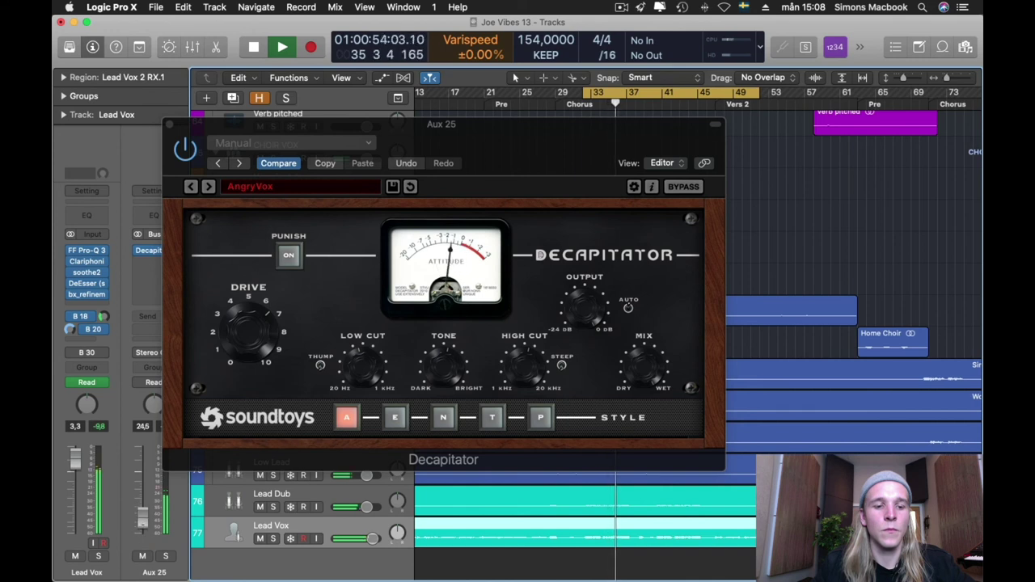
left_click(143, 556)
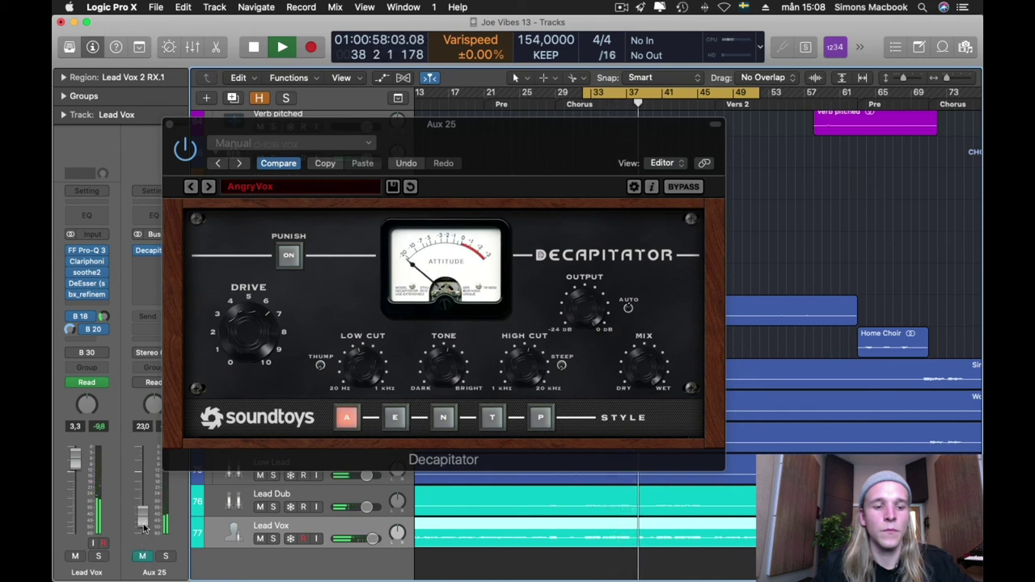
left_click(141, 556)
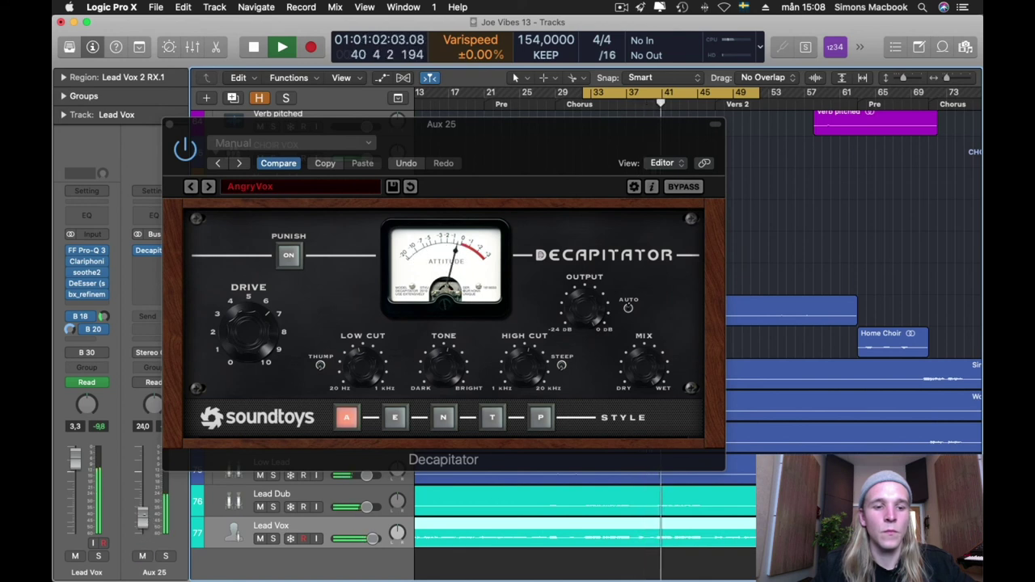